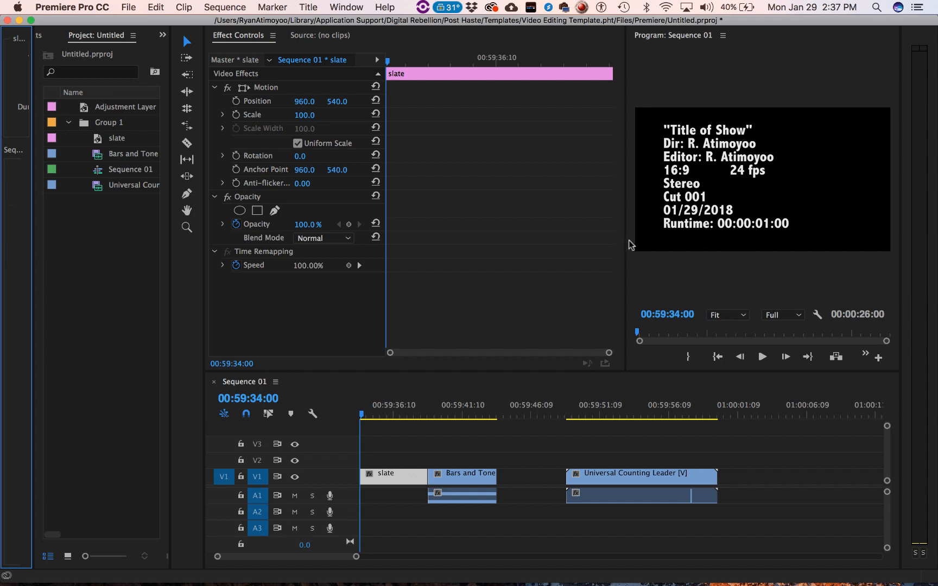
- Inspect the frames around 01:00:00:00 at the end of the counting leader, then the slate at 00:59:36:00
click(312, 36)
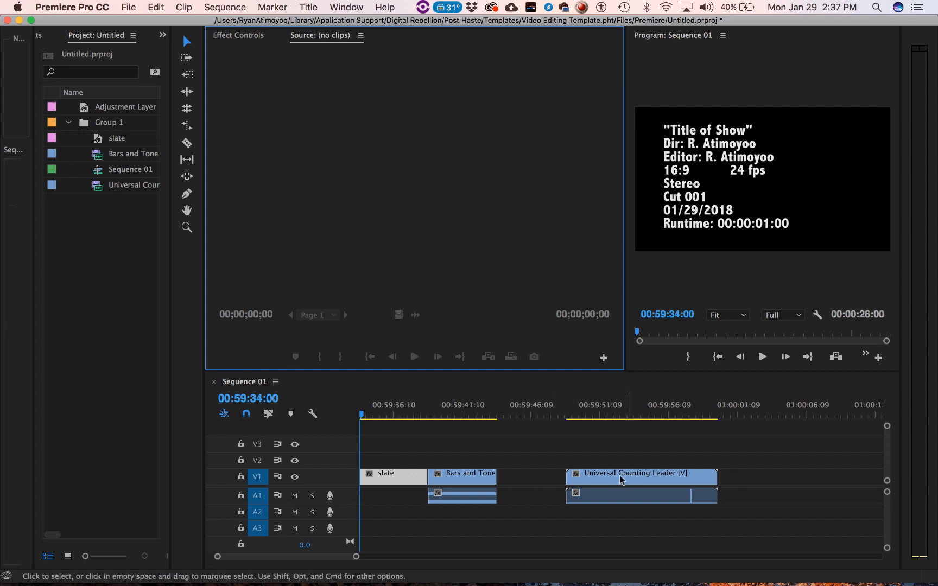
click(742, 416)
drag(742, 416, 725, 416)
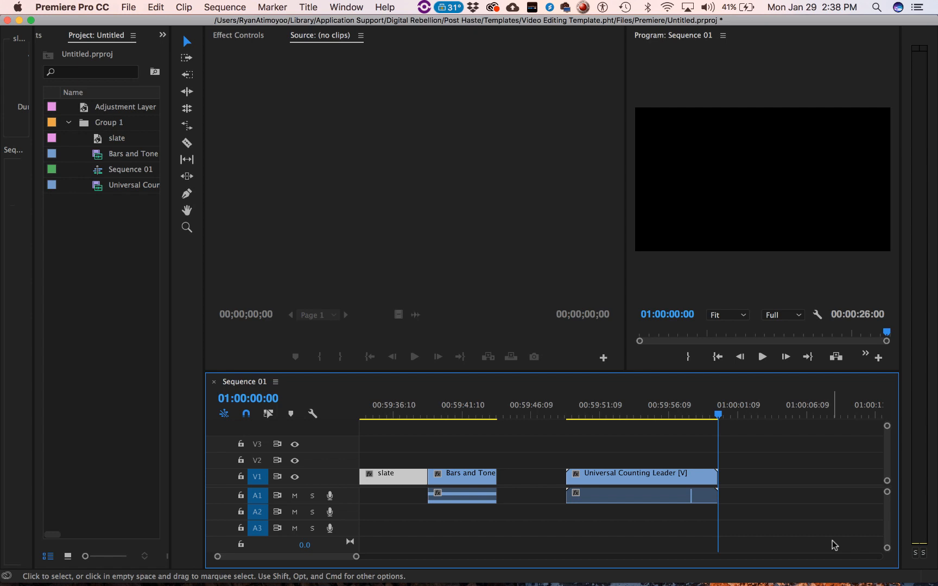
key(Left)
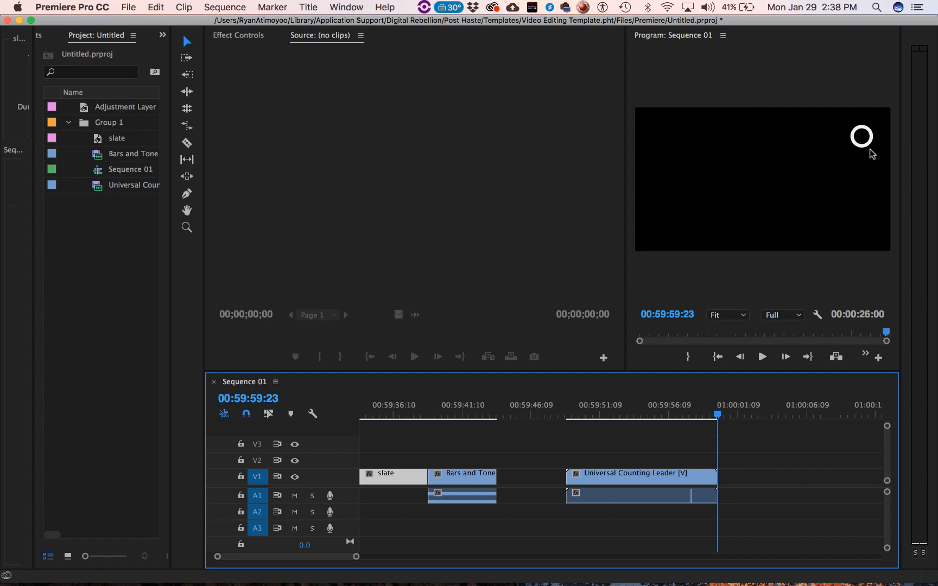
key(Right)
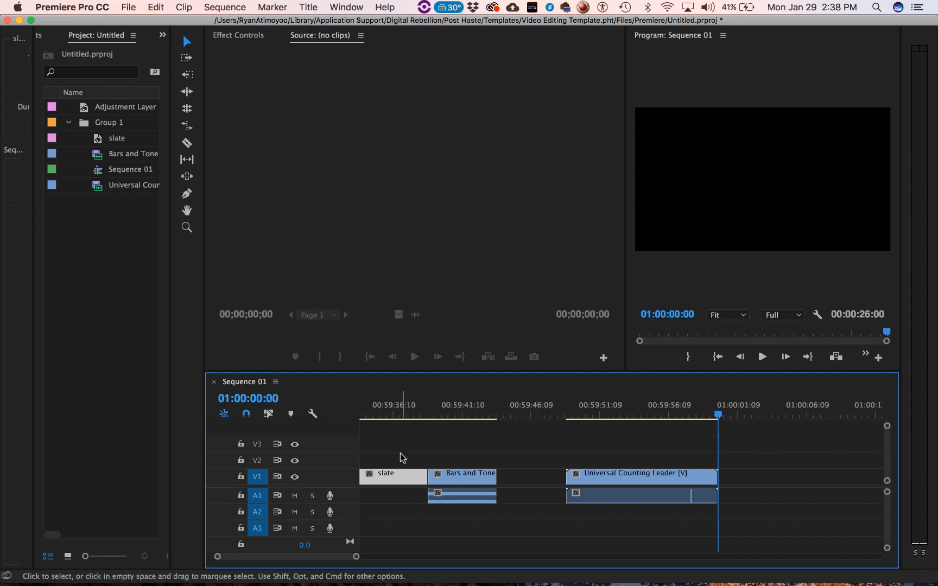
click(388, 416)
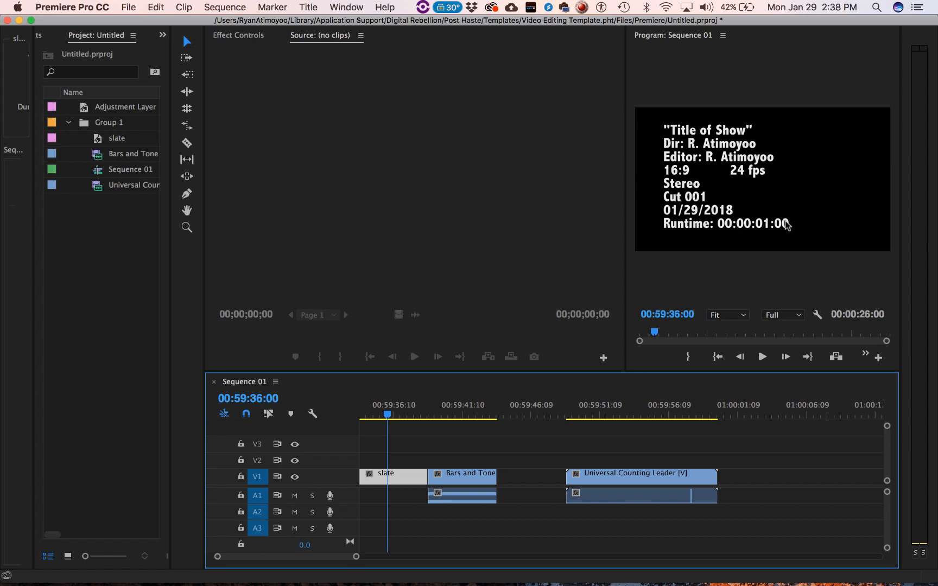
- Create a new title named Work Slate at 1920 × 1080, 23.976 fps, with square pixels
click(74, 235)
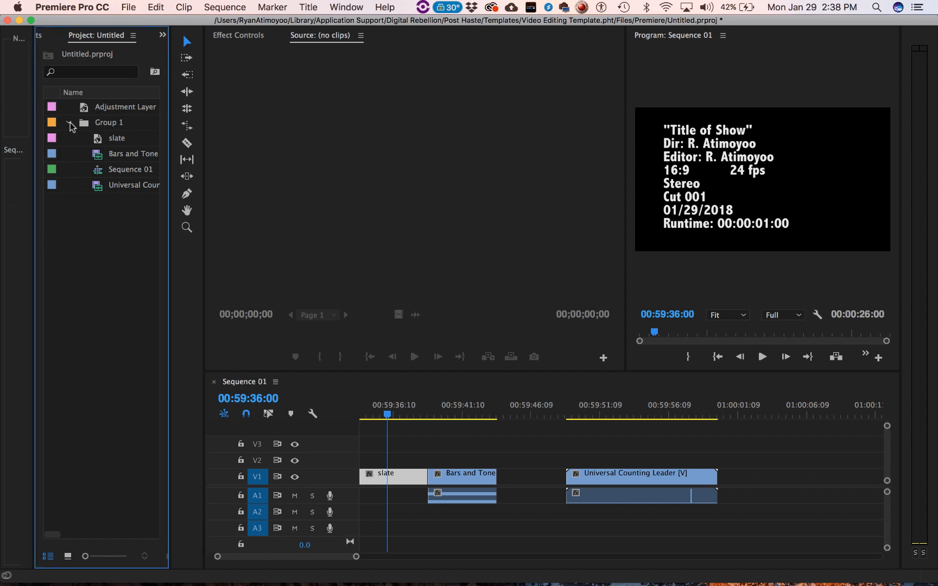
click(129, 7)
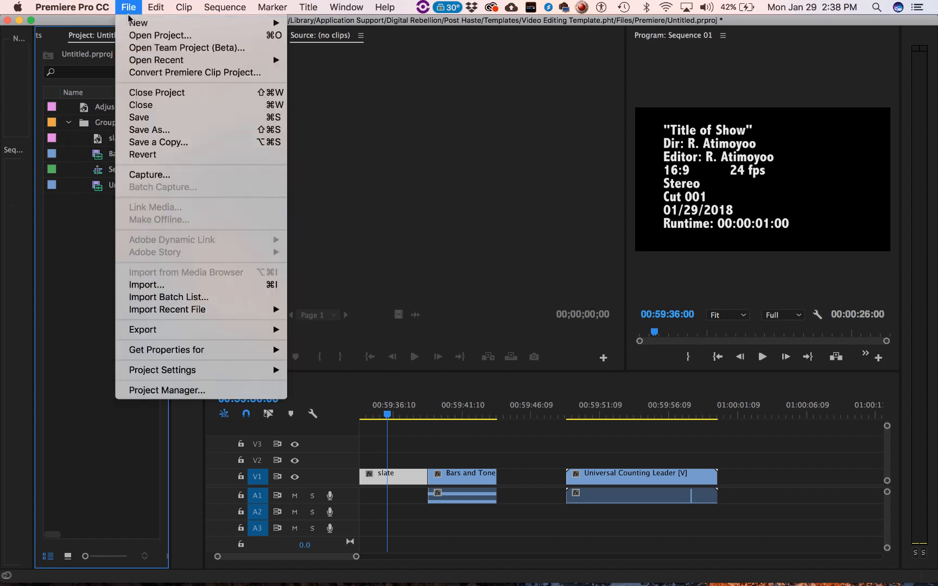
mouse_move(132, 25)
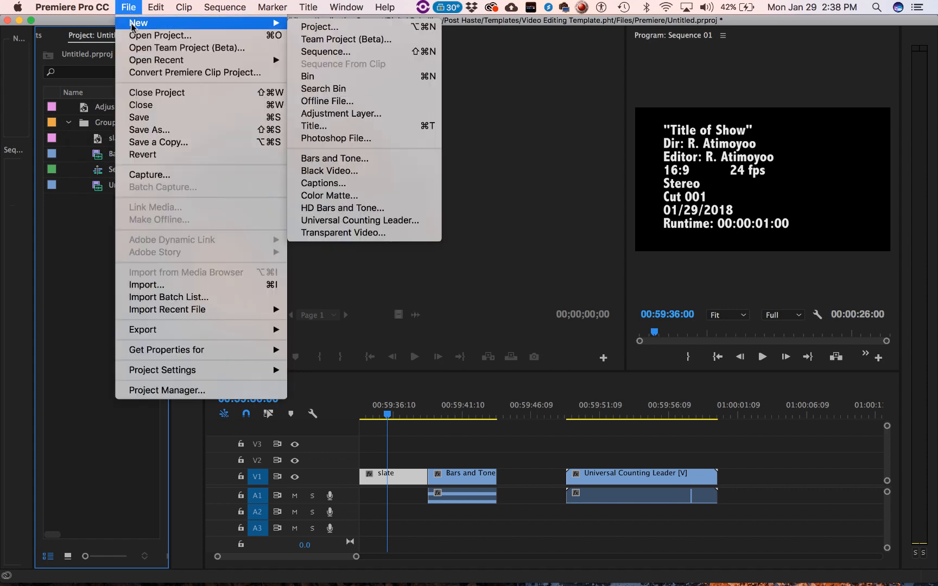
click(377, 128)
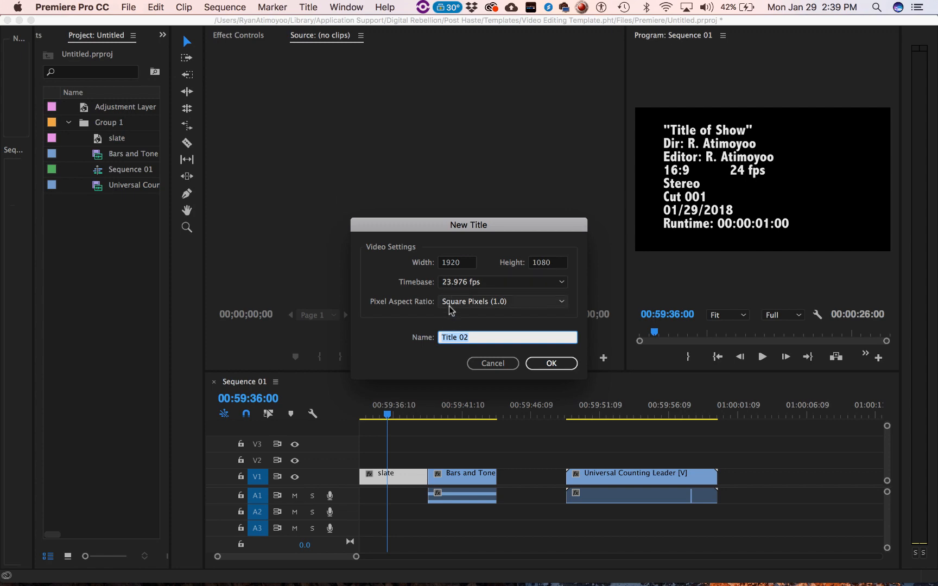
text(Work Slate)
key(Return)
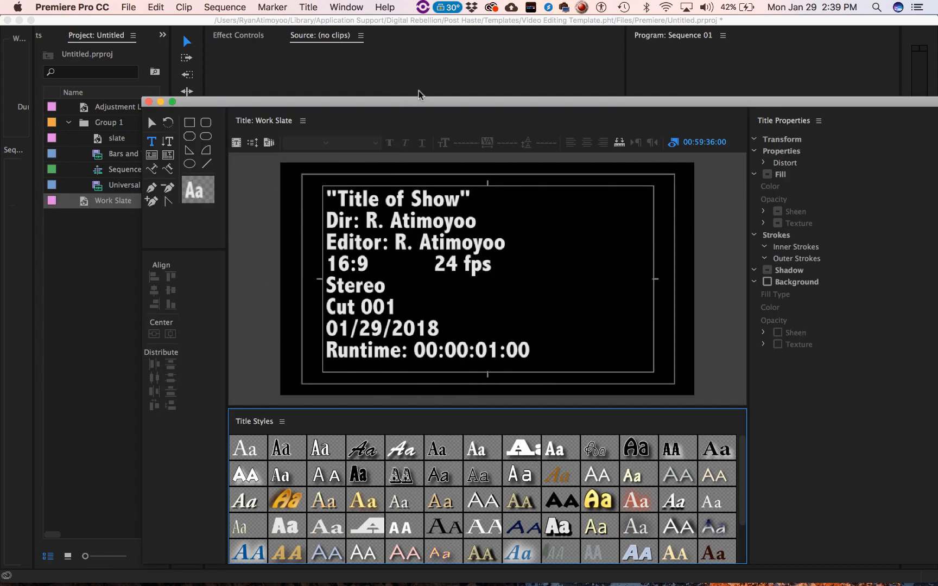
- Turn on a solid black background for the Work Slate title
mouse_move(418, 102)
mouse_down()
mouse_move(391, 43)
mouse_move(351, 43)
mouse_up()
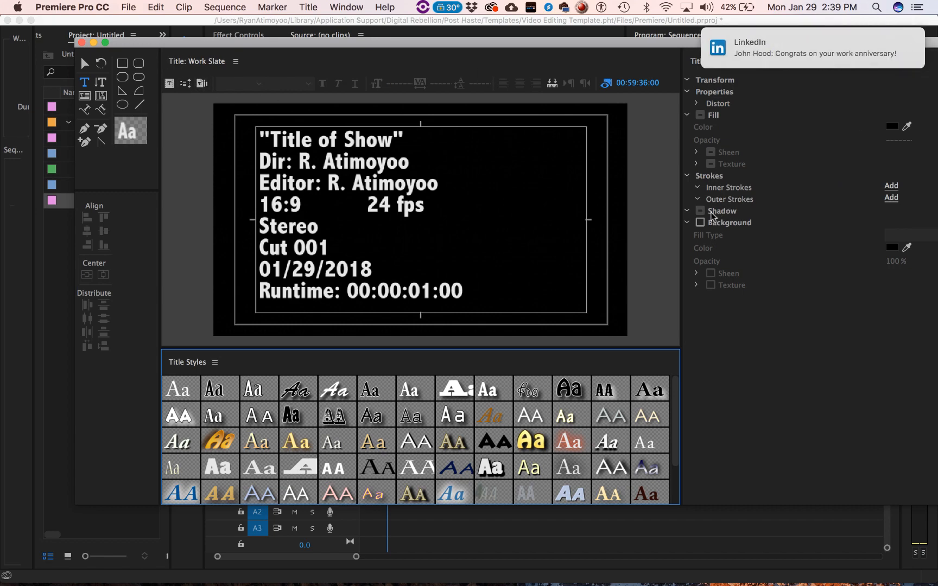
click(700, 223)
click(923, 64)
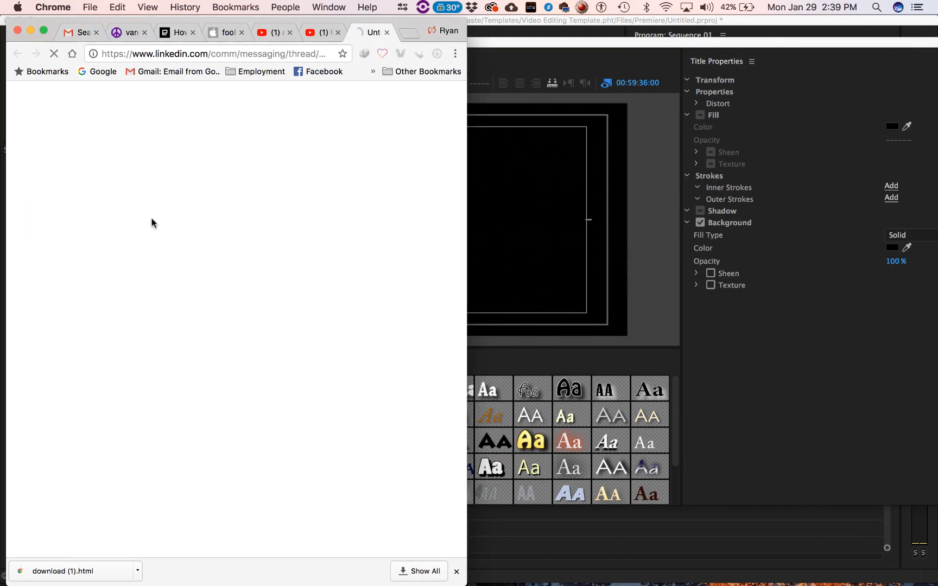
click(31, 31)
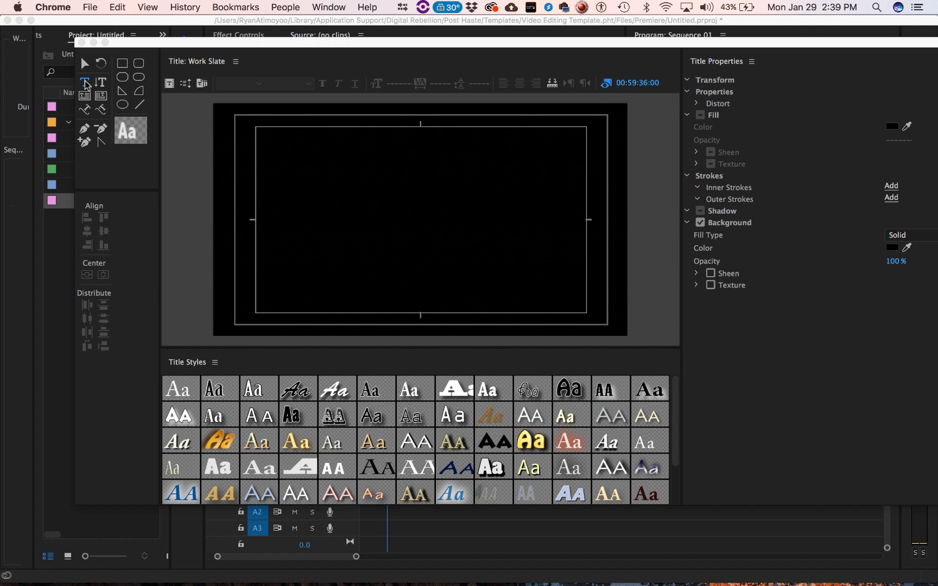
- Add the text "Title Of Show", including the quotation marks, in the upper-left corner of the title-safe area
click(275, 153)
click(274, 152)
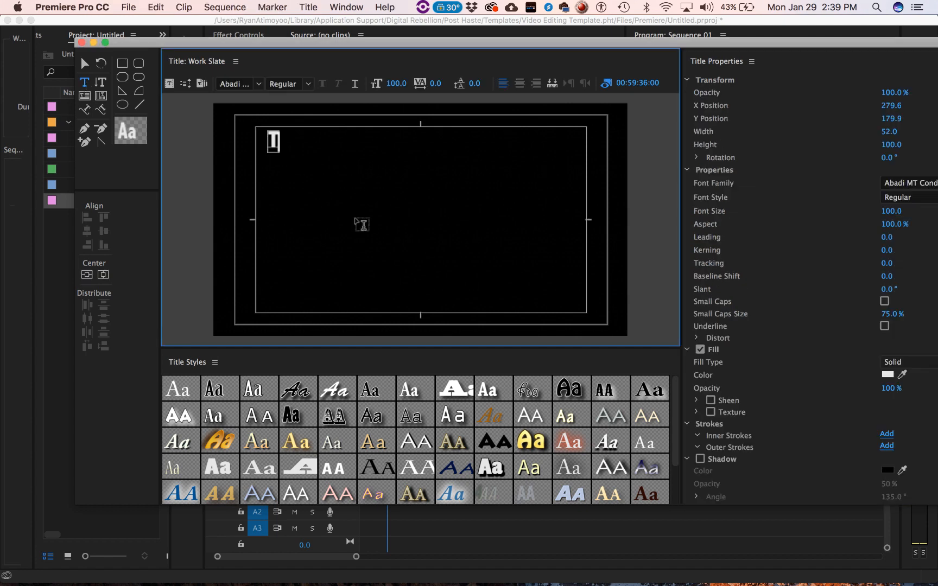
text("Title)
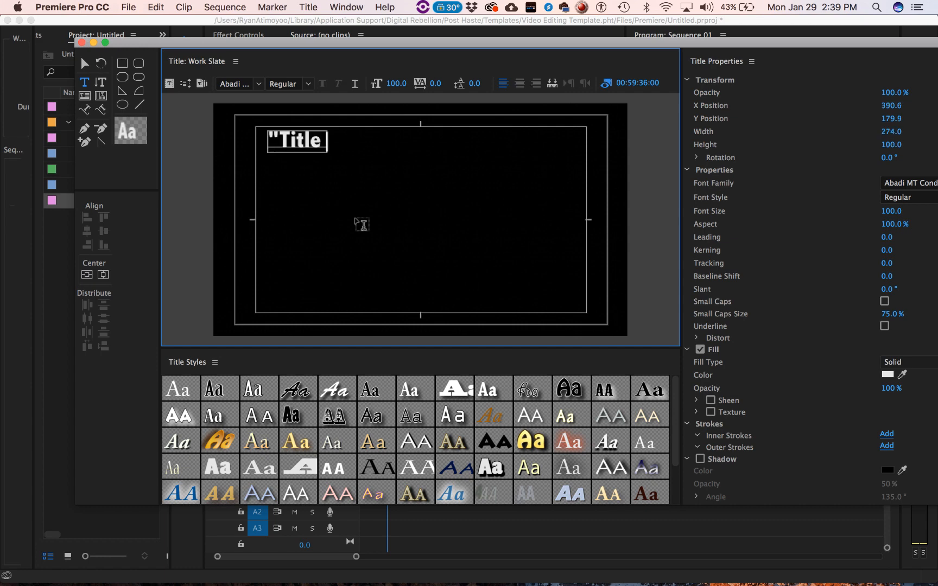
text( Of Show)
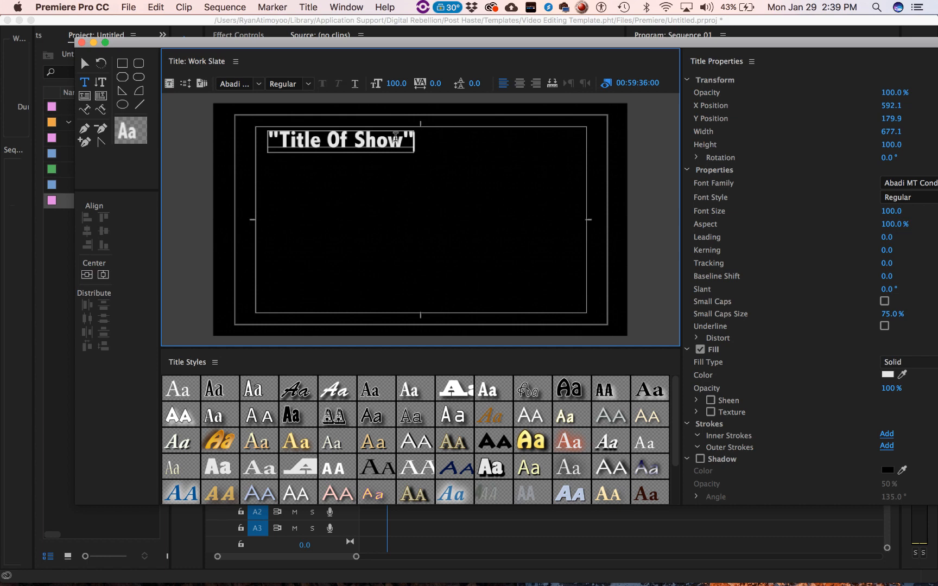
- Change the font of the whole "Title Of Show" text to Arial
drag(409, 140, 262, 145)
click(259, 83)
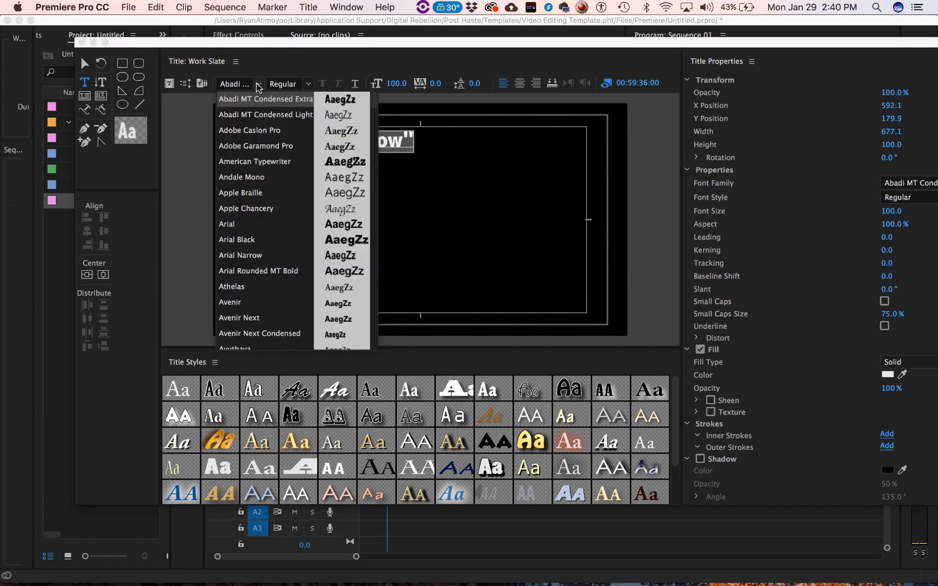
click(247, 224)
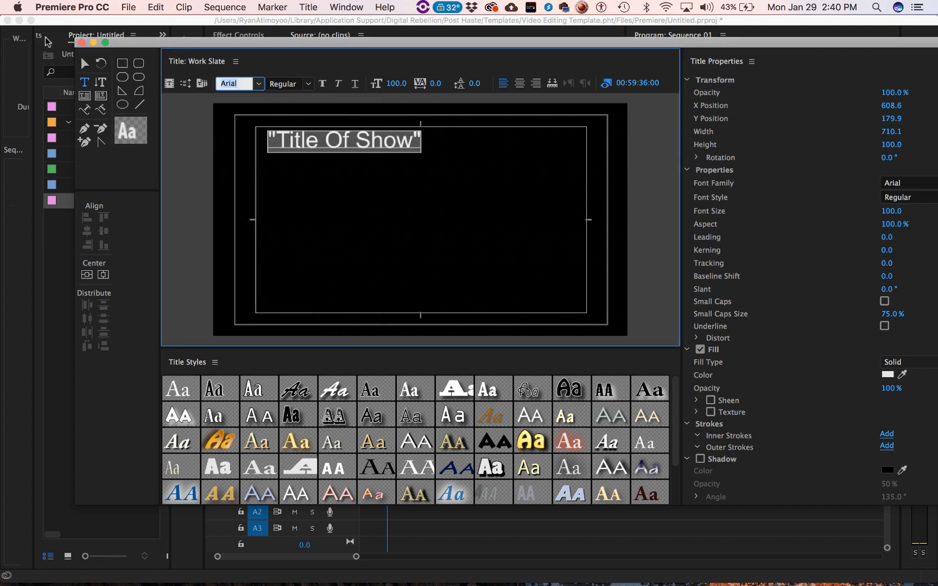
- Narrow the "Title Of Show" text box slightly, to about 99.1% aspect, and close the title editor
click(83, 64)
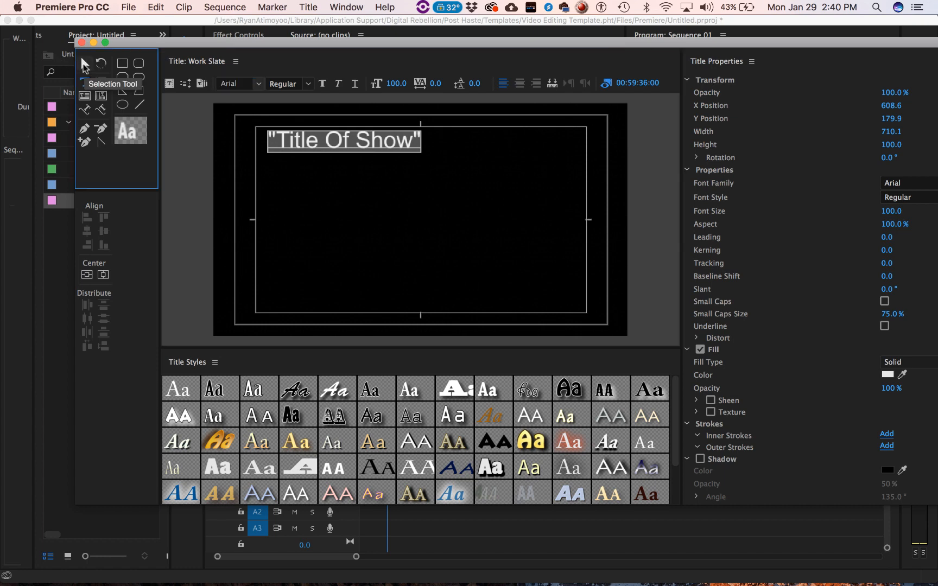
click(275, 141)
mouse_move(424, 141)
mouse_down()
mouse_move(580, 145)
mouse_move(420, 142)
mouse_up()
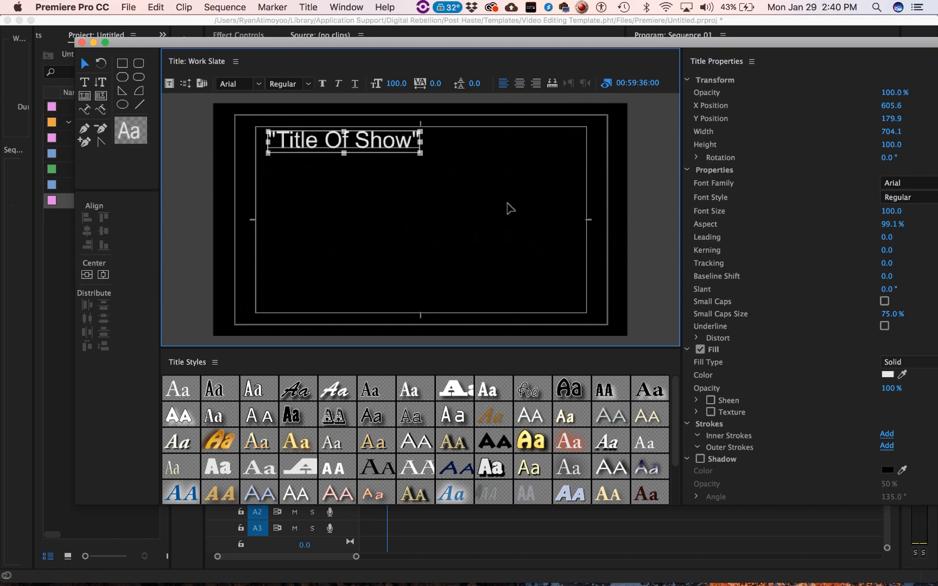
drag(405, 43, 405, 344)
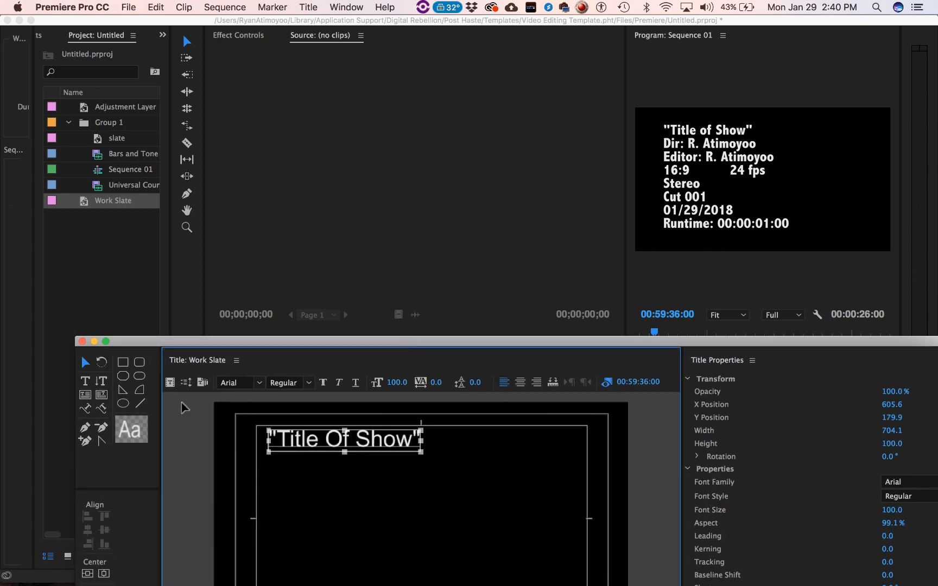
click(82, 342)
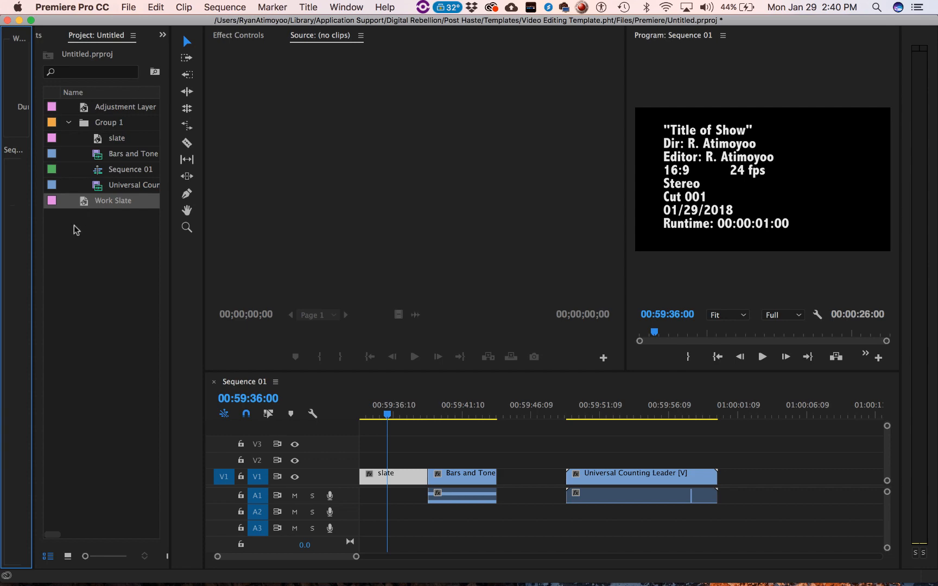
- Reopen the Work Slate title, try adding test text below "Title Of Show", delete it and close the title editor
double_click(83, 211)
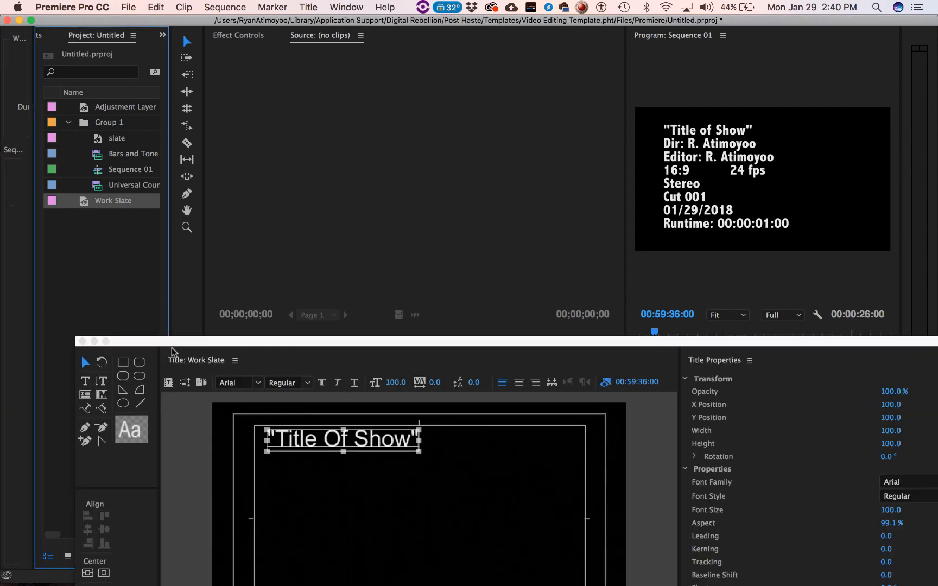
drag(174, 341, 185, 75)
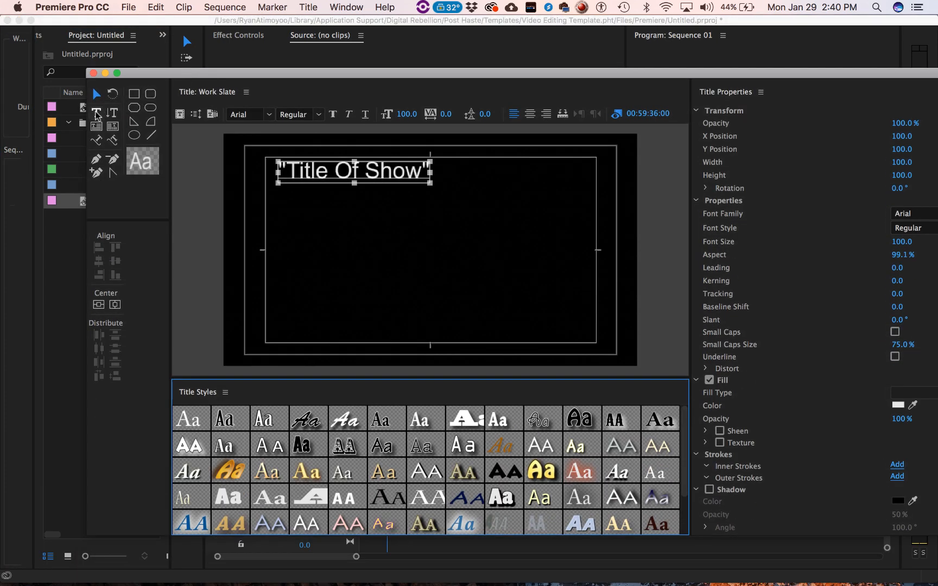
click(96, 112)
click(414, 172)
key(Return)
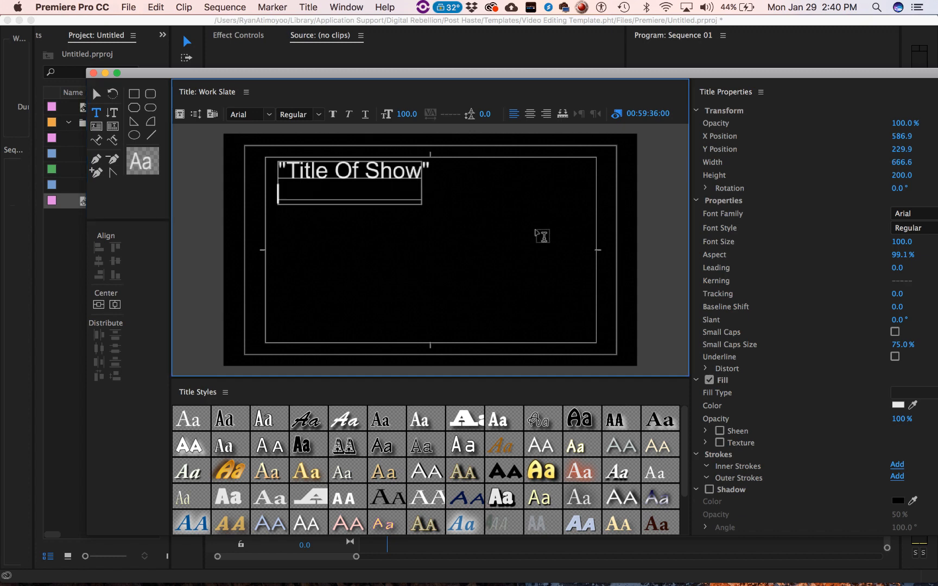
key(Return)
text(kjbkjbkj)
key(BackSpace)
key(BackSpace)
key(BackSpace)
key(BackSpace)
key(BackSpace)
key(BackSpace)
key(BackSpace)
key(BackSpace)
key(BackSpace)
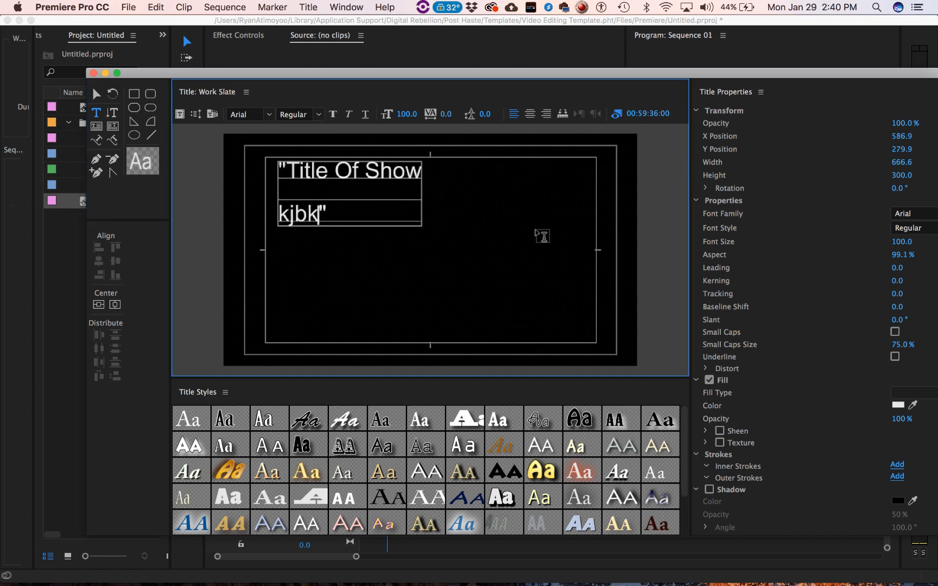
key(BackSpace)
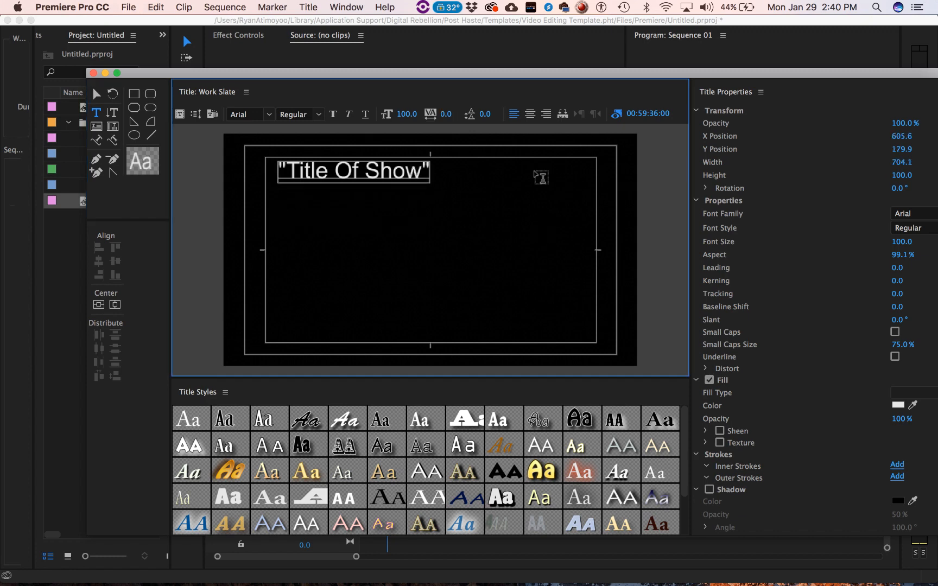
click(93, 73)
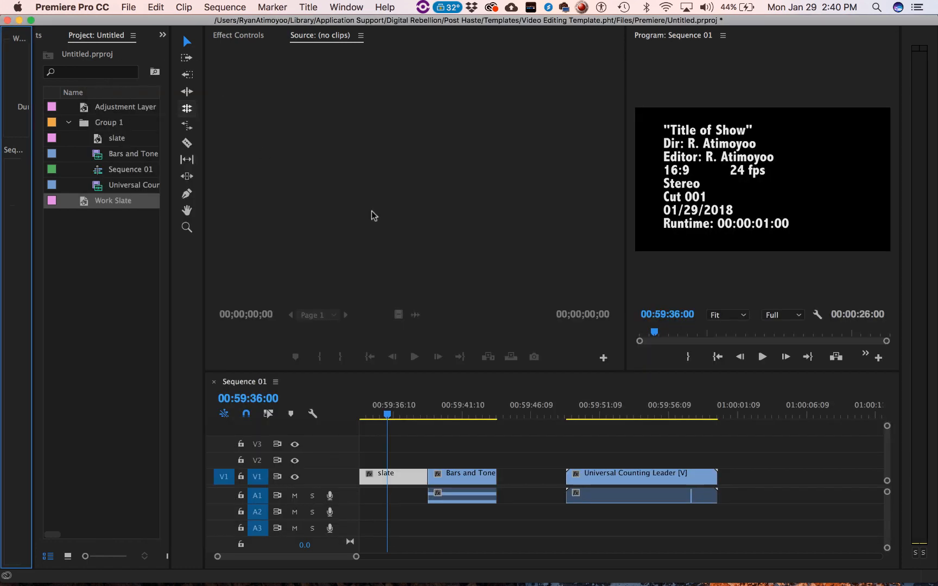
- Return the playhead to the start of Sequence 01 and create a sequence named 01292018 with the DSLR 1080p24 preset
click(760, 443)
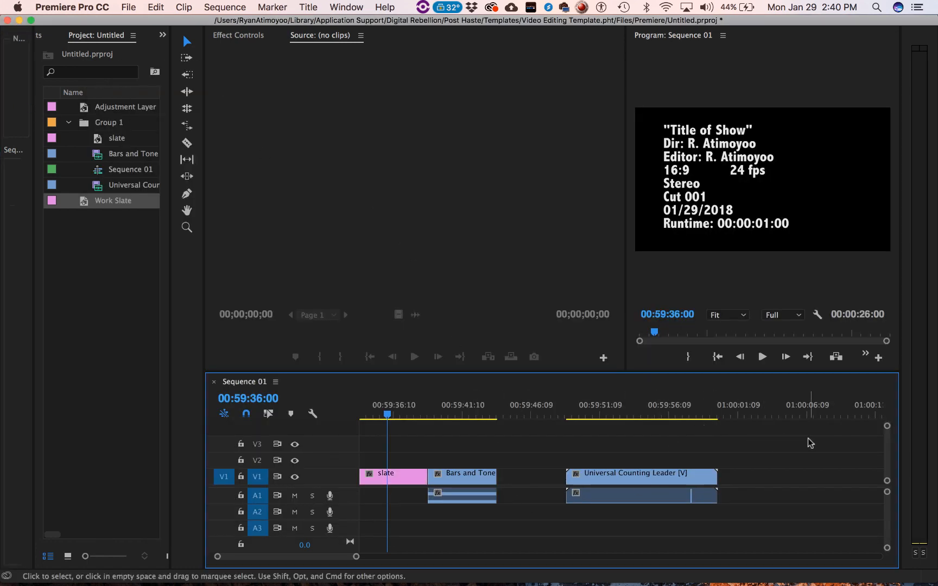
click(362, 415)
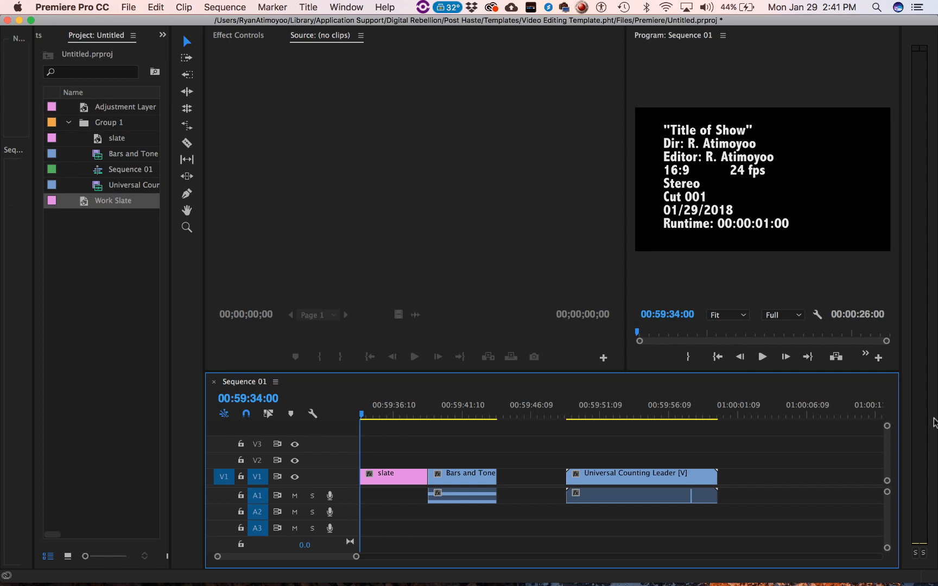
click(215, 7)
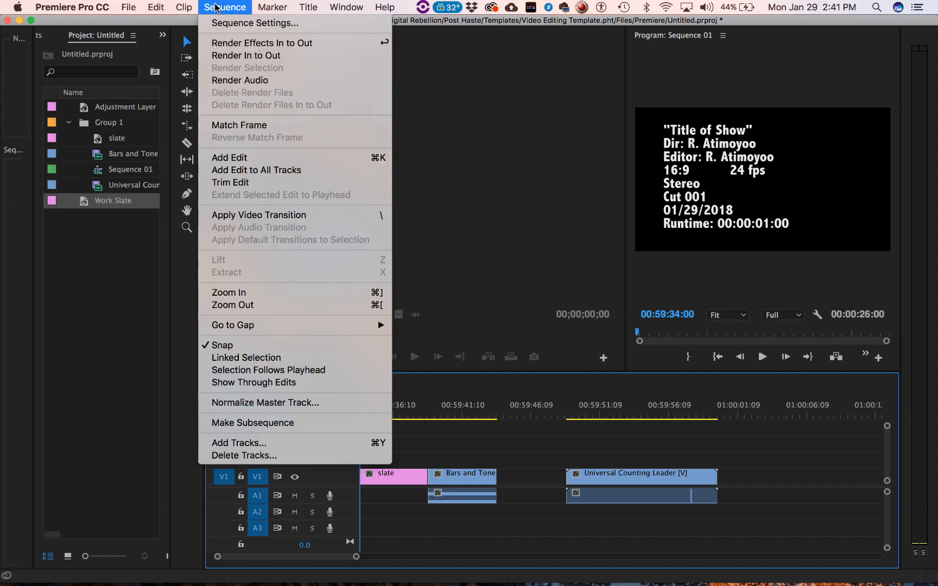
mouse_move(130, 7)
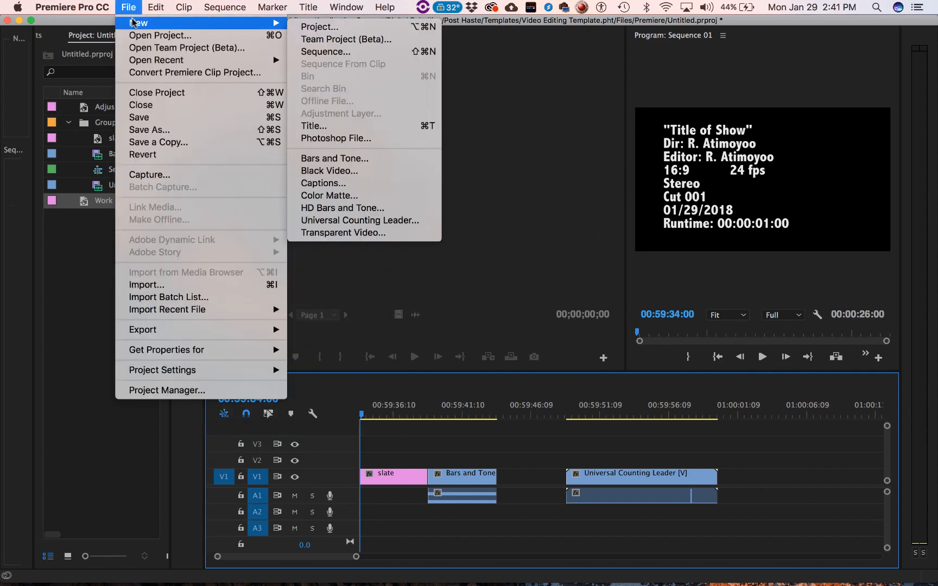
click(326, 51)
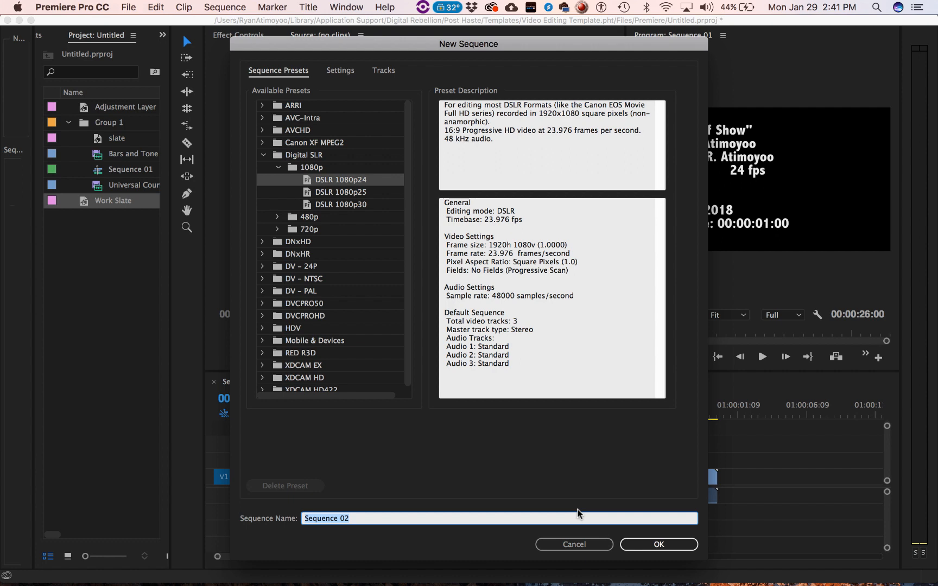
text(01292018)
key(Return)
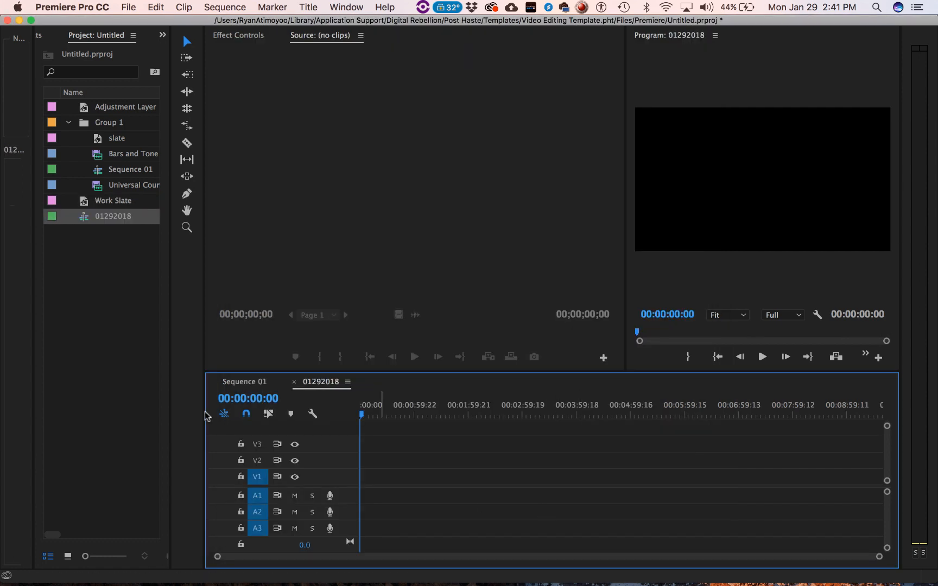
- Place the Work Slate title on track V1 at the start of sequence 01292018
click(86, 200)
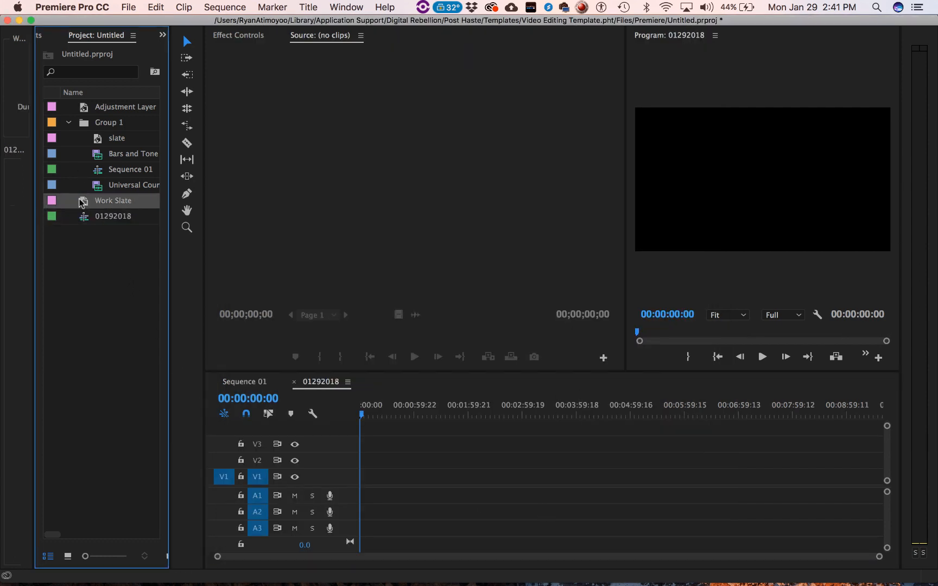
drag(191, 229, 364, 478)
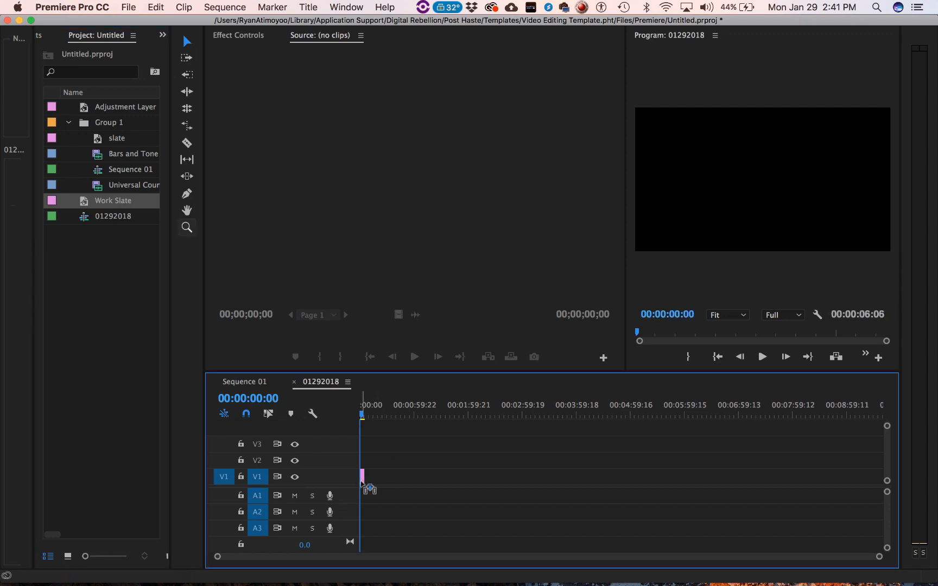
drag(875, 557, 582, 565)
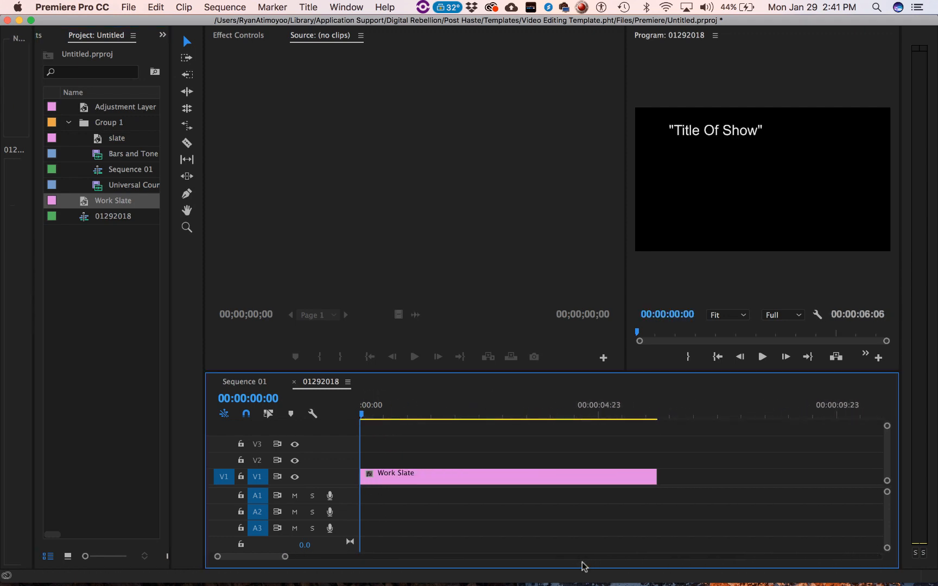
- Set the Work Slate clip's duration on the timeline to 00:00:05:00
click(486, 481)
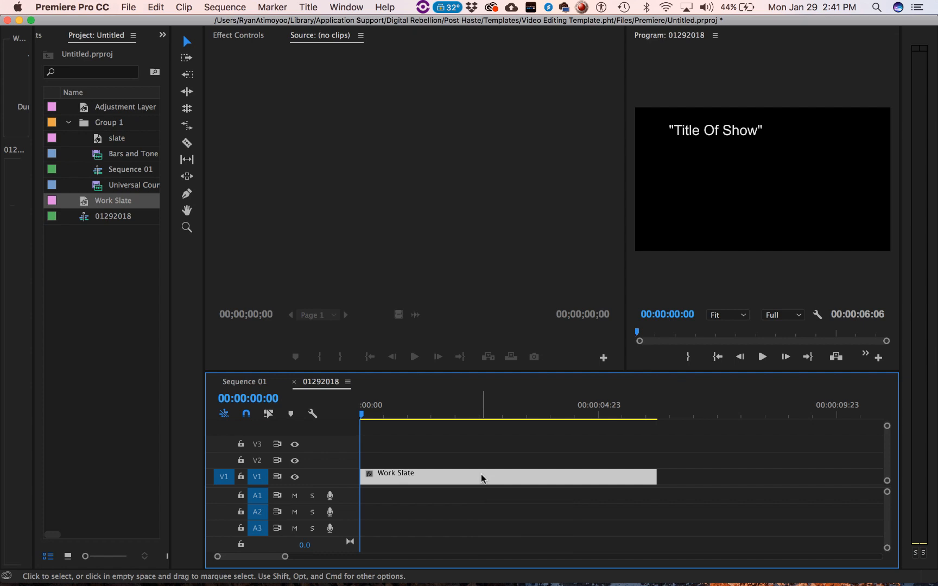
right_click(481, 474)
click(530, 354)
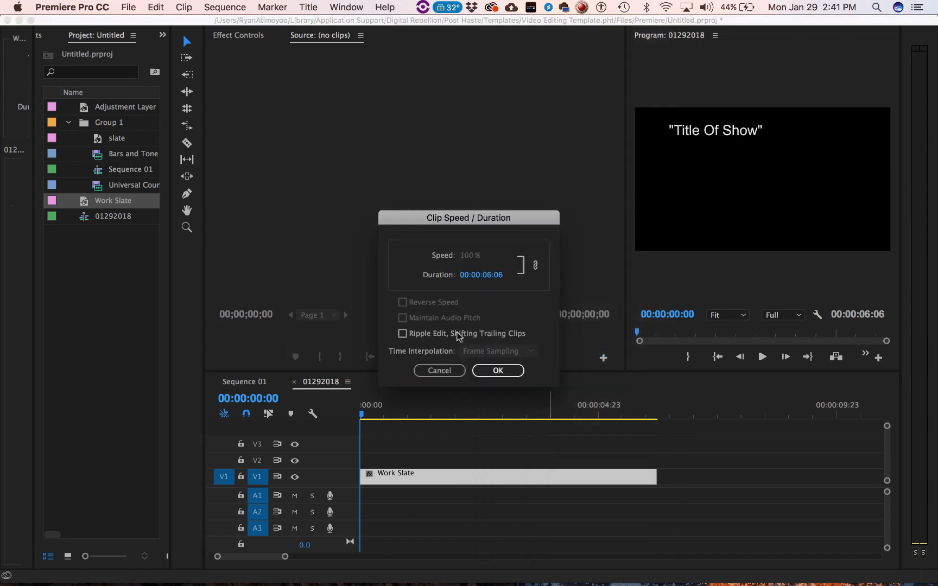
click(486, 274)
click(485, 274)
key(BackSpace)
text(5)
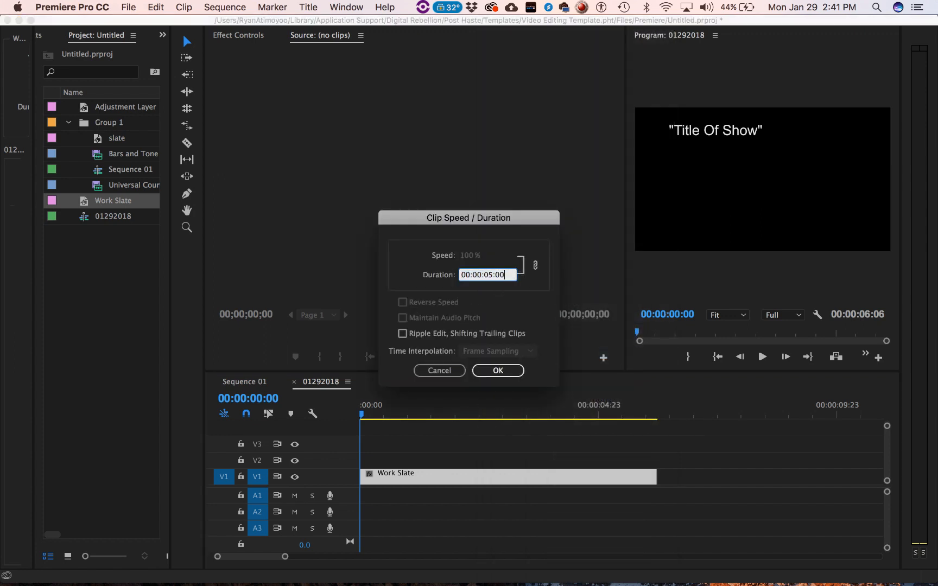
key(Return)
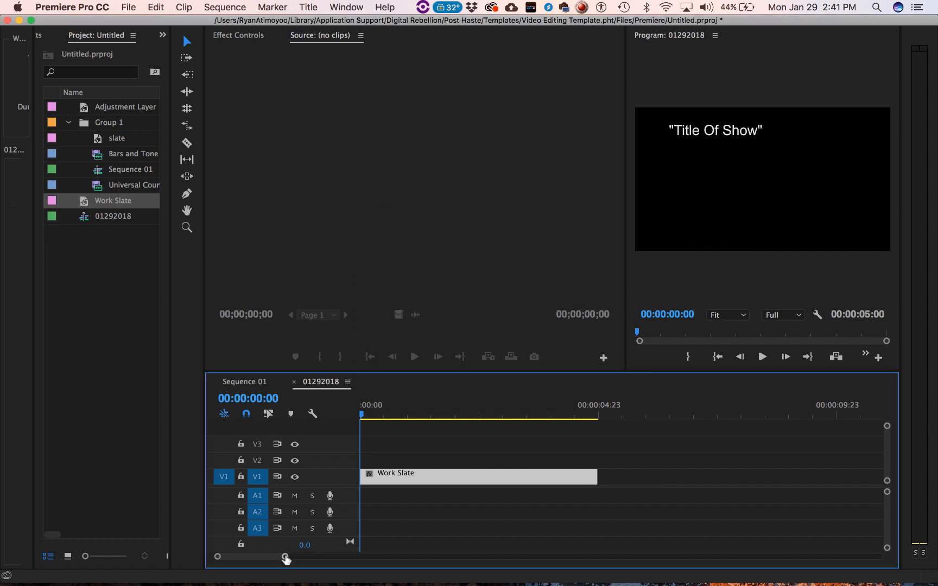
- Check the layout of Sequence 01, then create an HD Bars and Tone item at 1920 x 1080, 23.976 fps, square pixels and 48000 Hz
drag(286, 557, 371, 559)
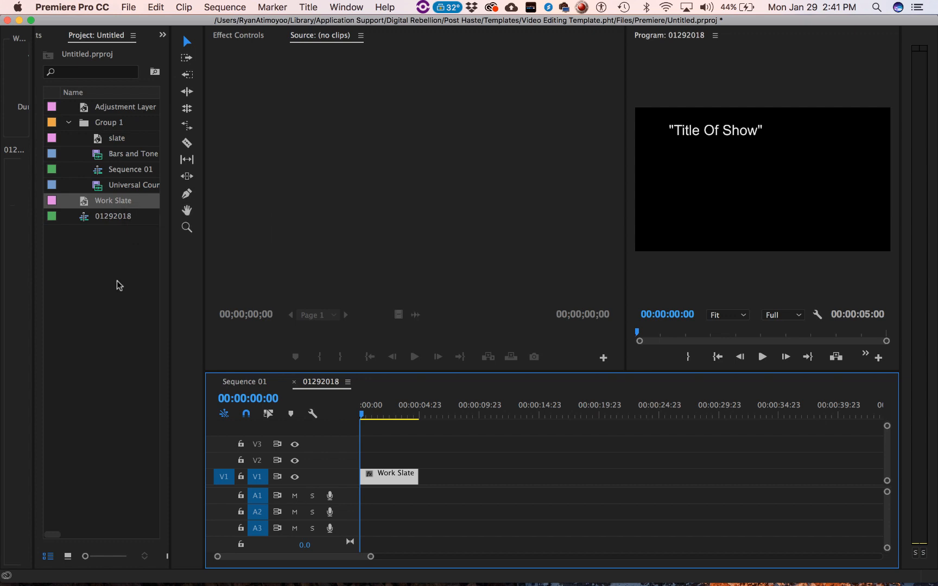
click(256, 386)
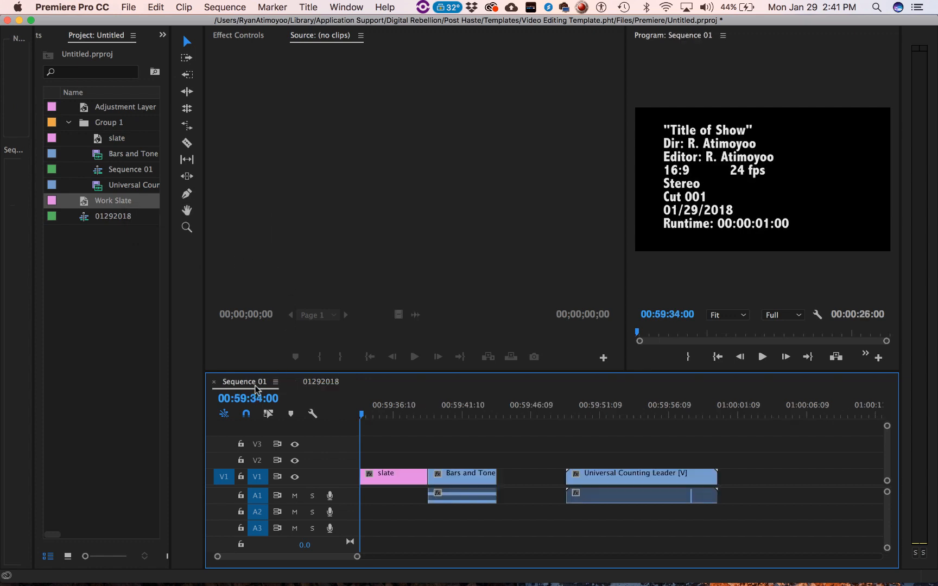
click(314, 382)
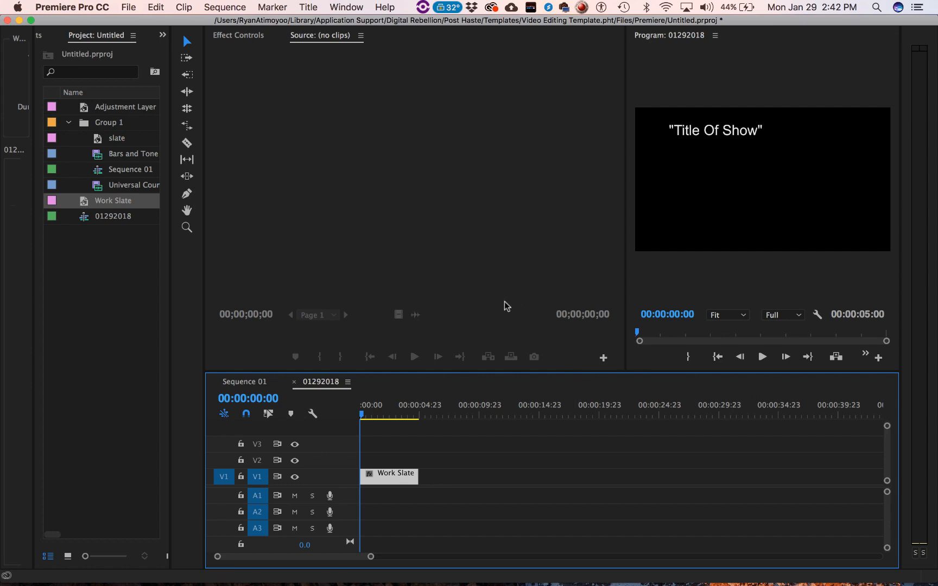
click(120, 280)
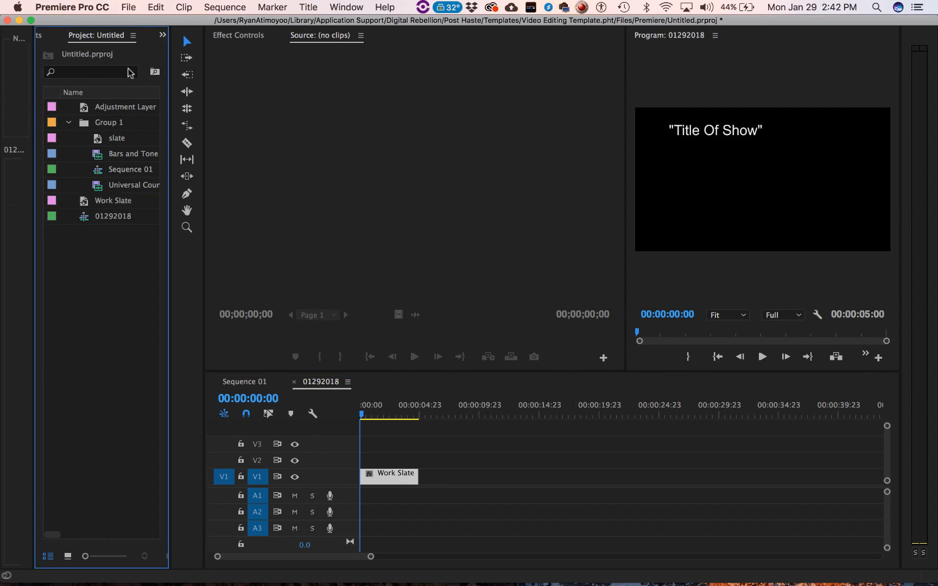
click(128, 8)
mouse_move(135, 24)
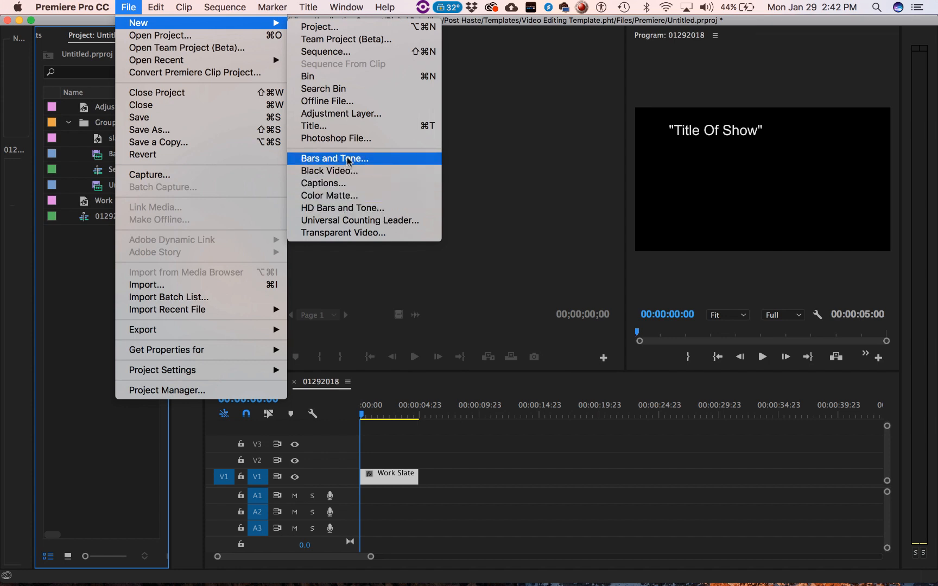
click(339, 209)
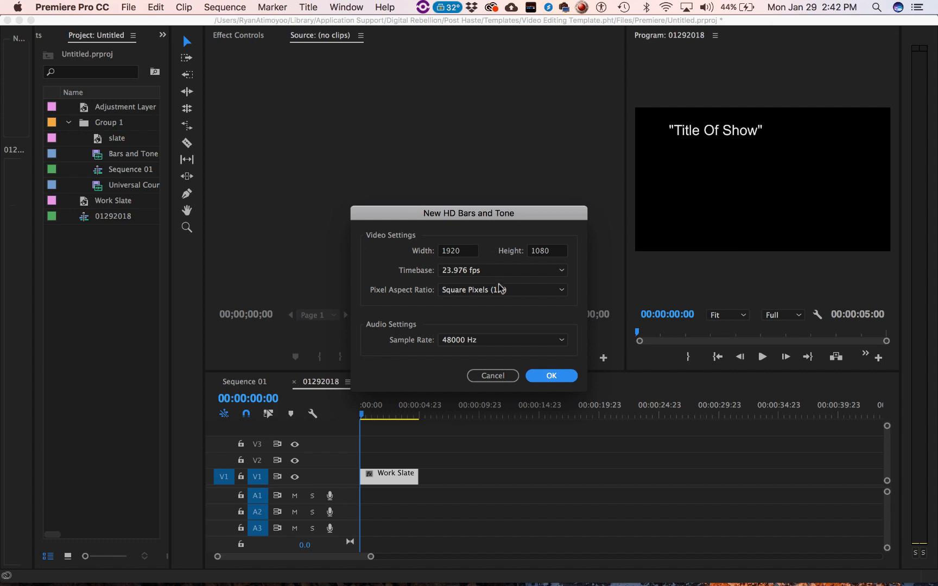
click(551, 376)
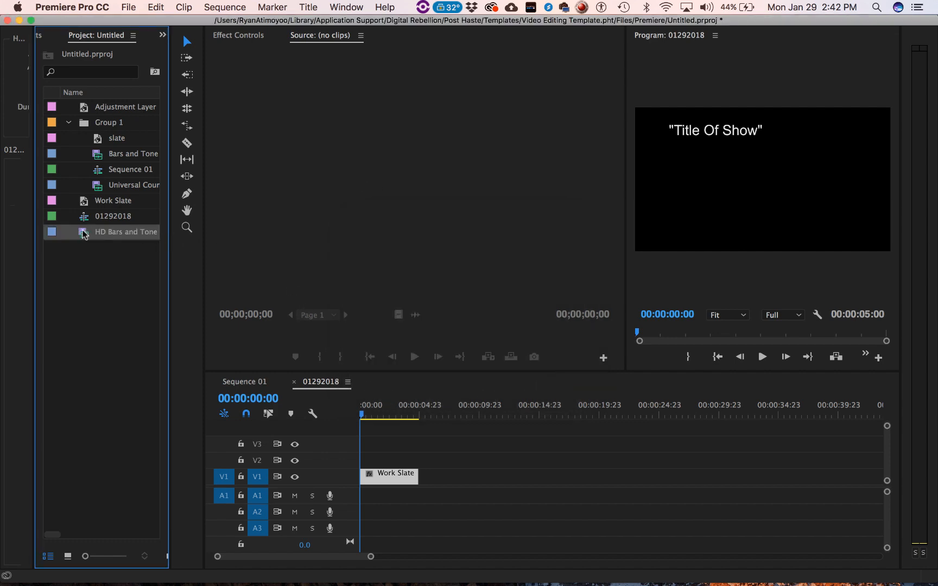
- Add HD Bars and Tone after the Work Slate in sequence 01292018 and ripple delete the gap between the two clips
drag(84, 234, 437, 483)
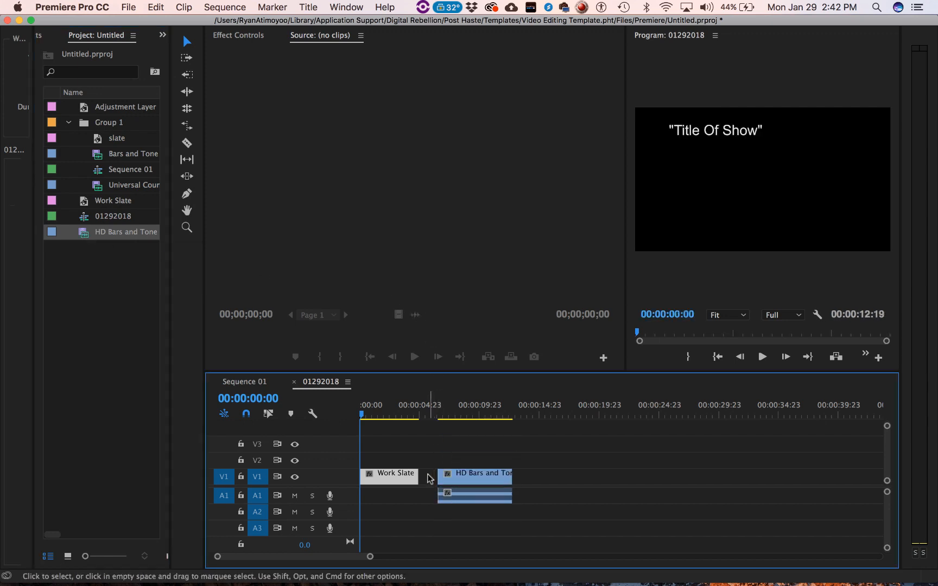
right_click(428, 478)
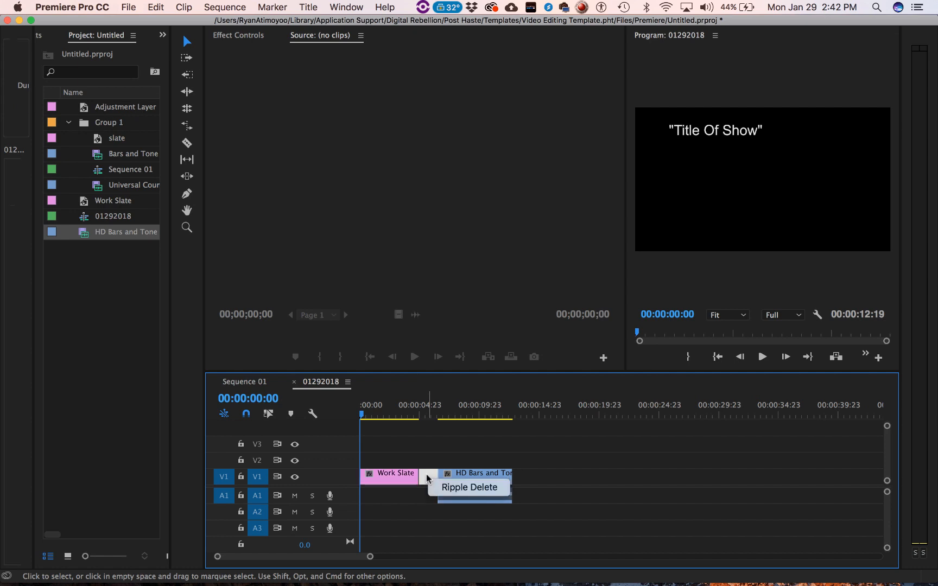
click(461, 486)
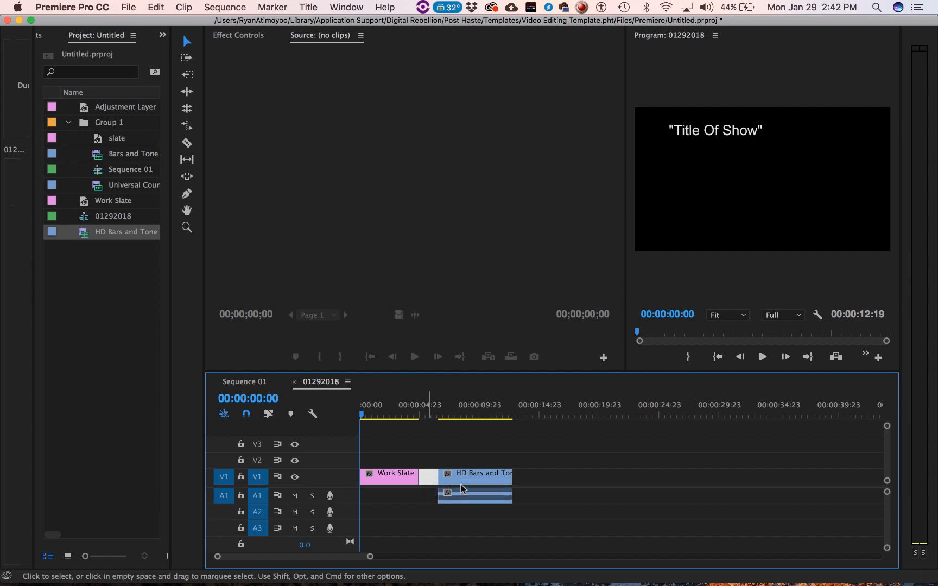
key(Down)
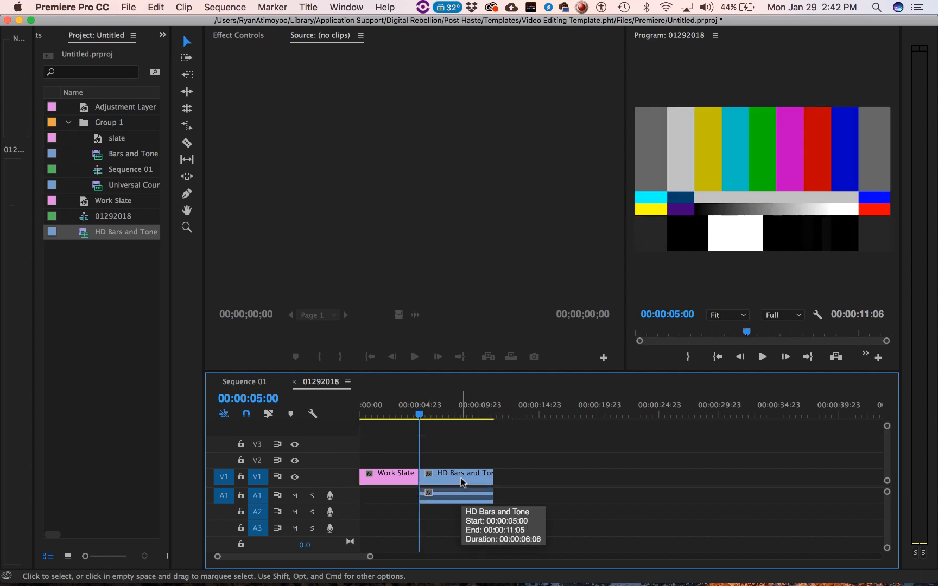
- Set the HD Bars and Tone clip's duration to 00:00:05:00 and trim its audio to end with the video
right_click(461, 478)
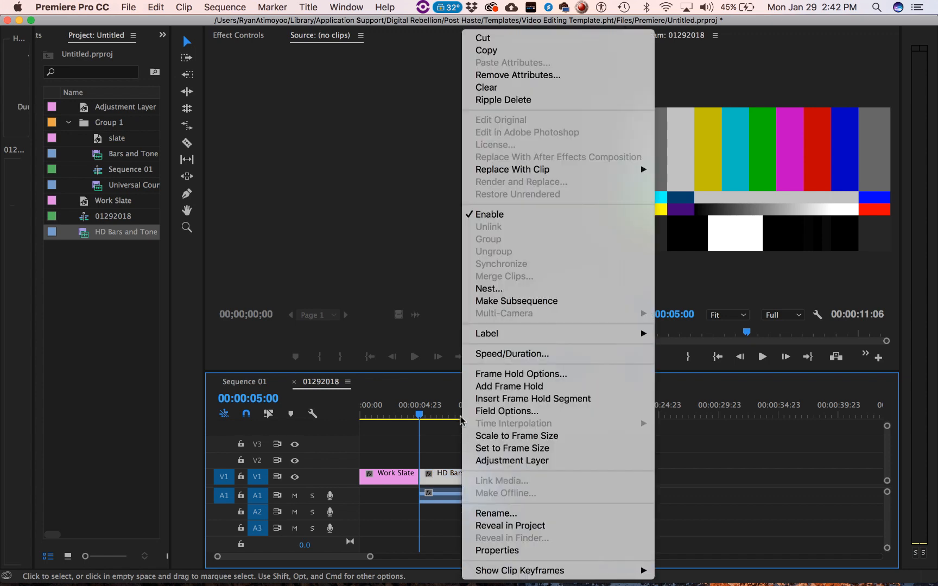
click(493, 353)
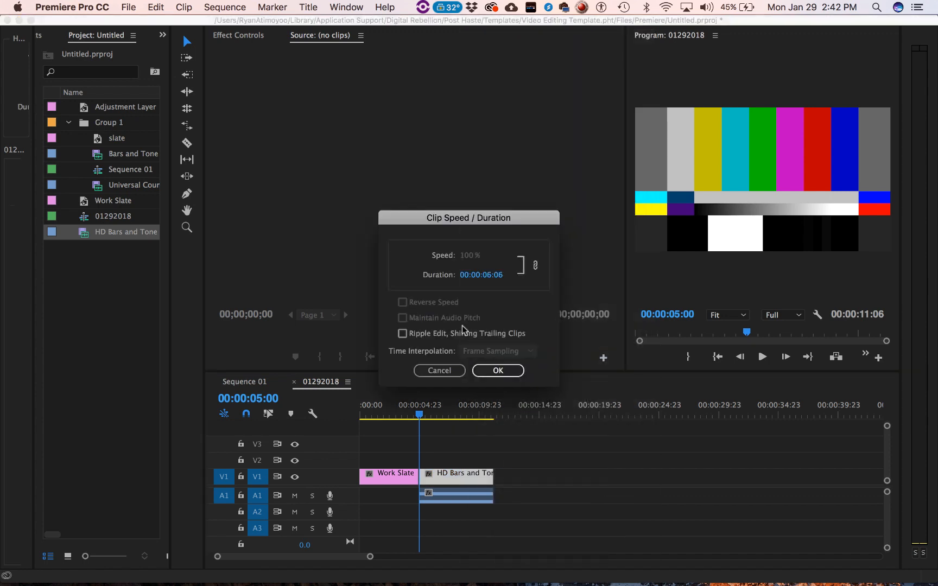
click(489, 277)
click(507, 277)
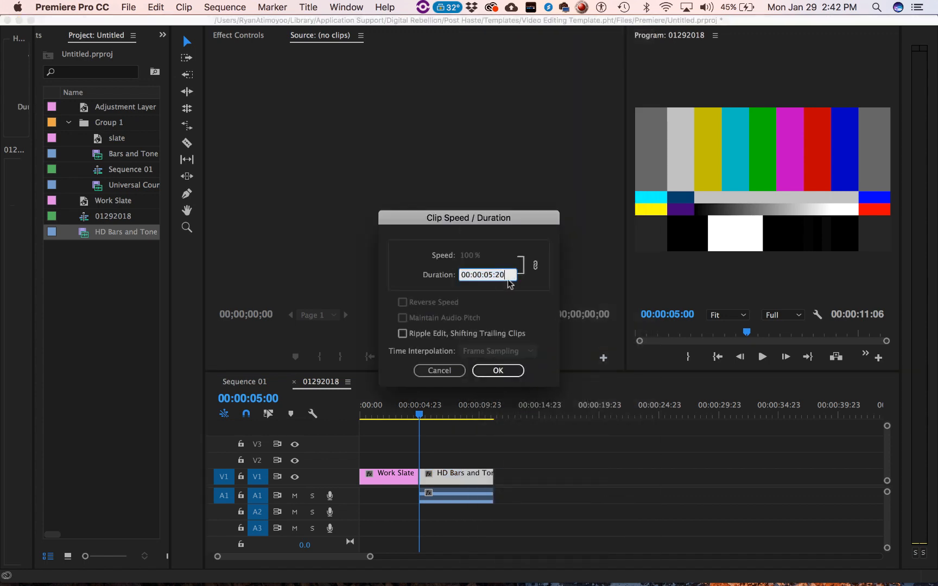
key(BackSpace)
key(BackSpace)
text(00)
key(Return)
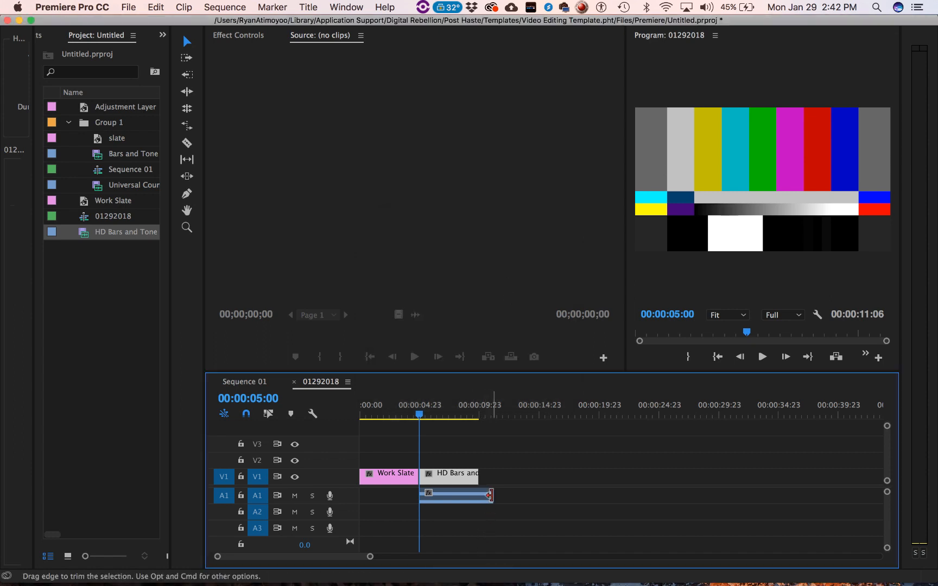
mouse_move(492, 495)
mouse_down()
mouse_move(482, 496)
mouse_move(502, 495)
mouse_move(478, 496)
mouse_up()
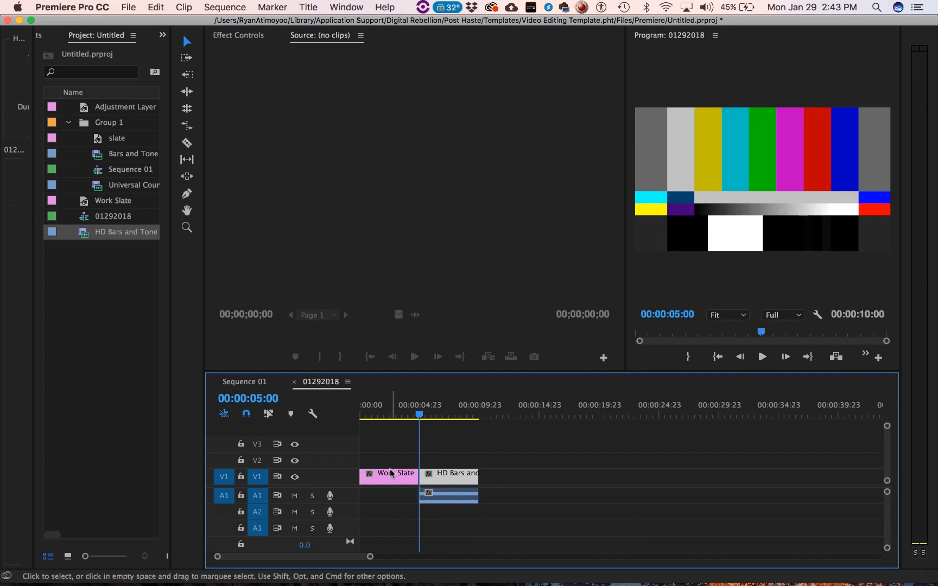
- Move the playhead five seconds past the end of the bars clip, to 00:00:15:00
click(482, 411)
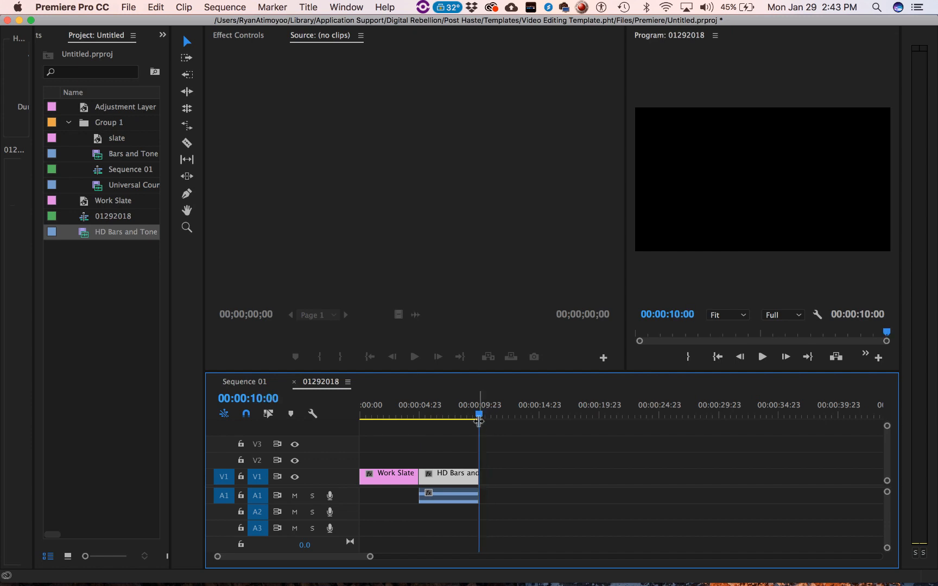
mouse_move(478, 412)
mouse_down()
mouse_move(558, 419)
mouse_move(479, 417)
mouse_up()
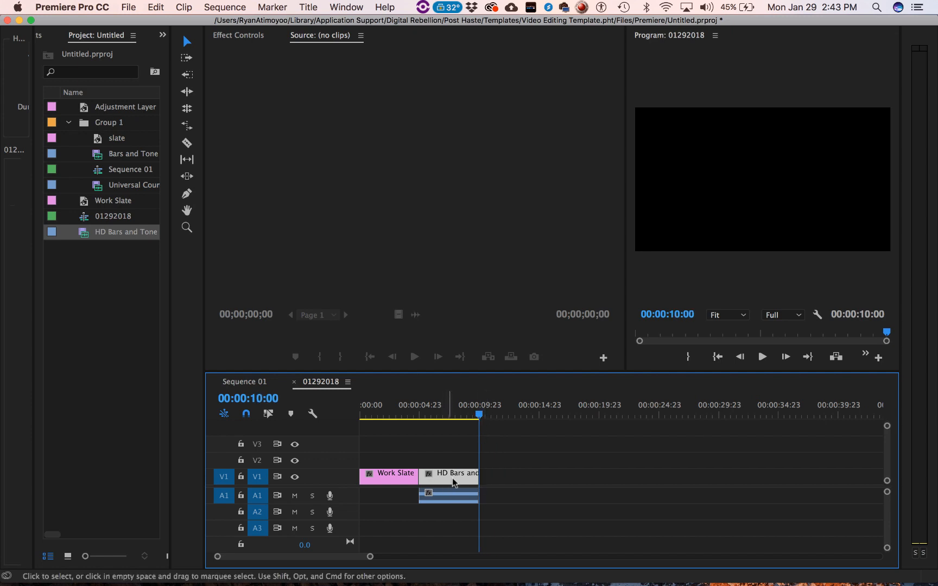
click(260, 400)
click(260, 400)
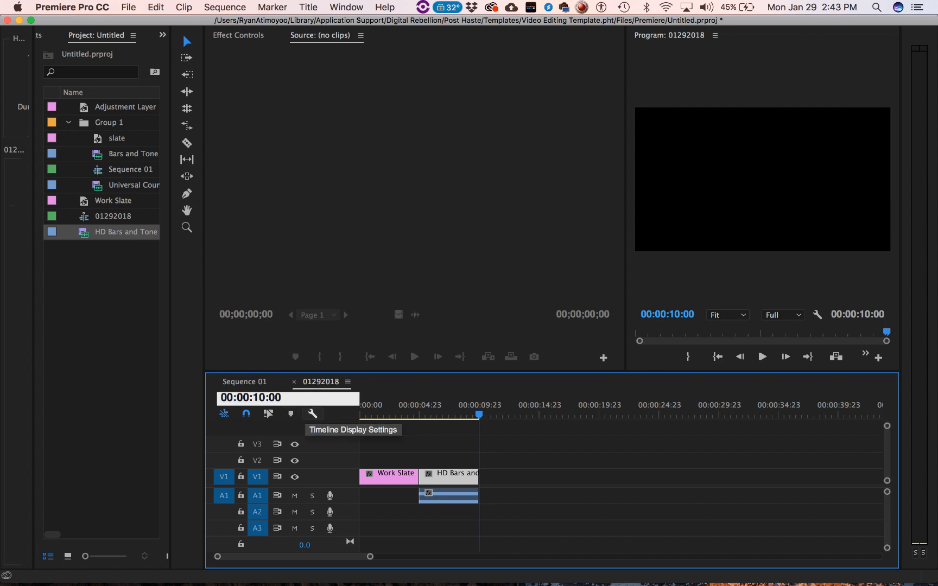
key(BackSpace)
text(5)
key(Return)
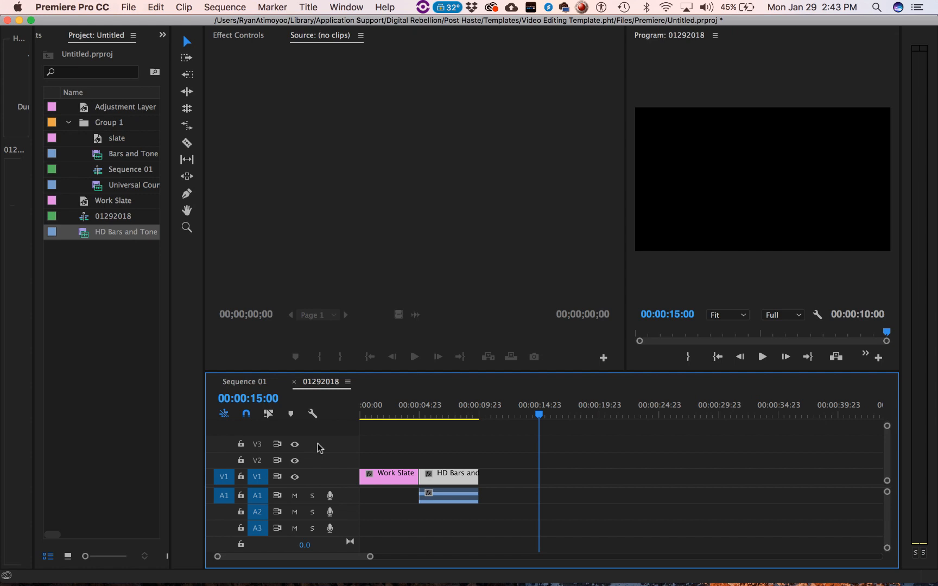
- Create a Universal Counting Leader at 1920 x 1080, 23.976 fps and 48000 Hz, with the default colors and cue blips
key(super+s)
click(128, 12)
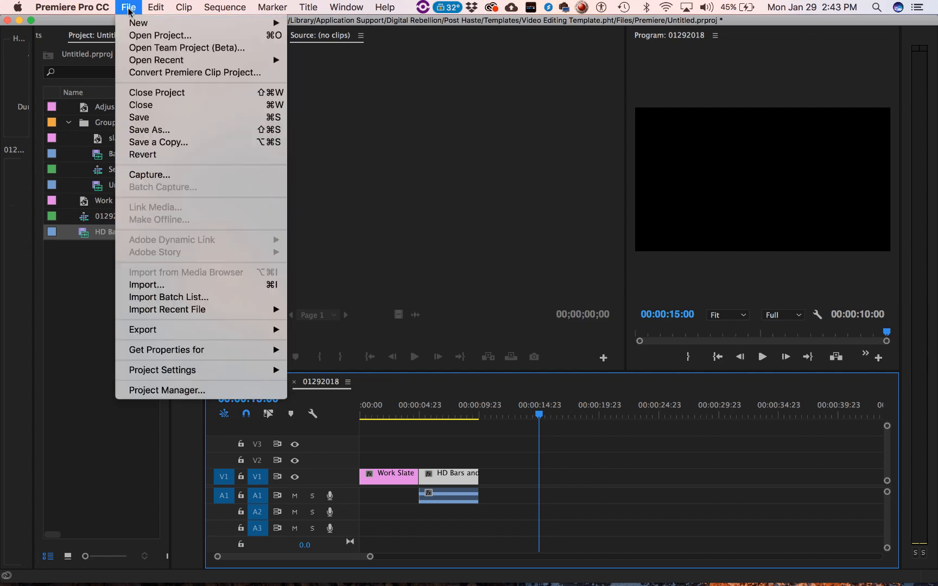
mouse_move(132, 23)
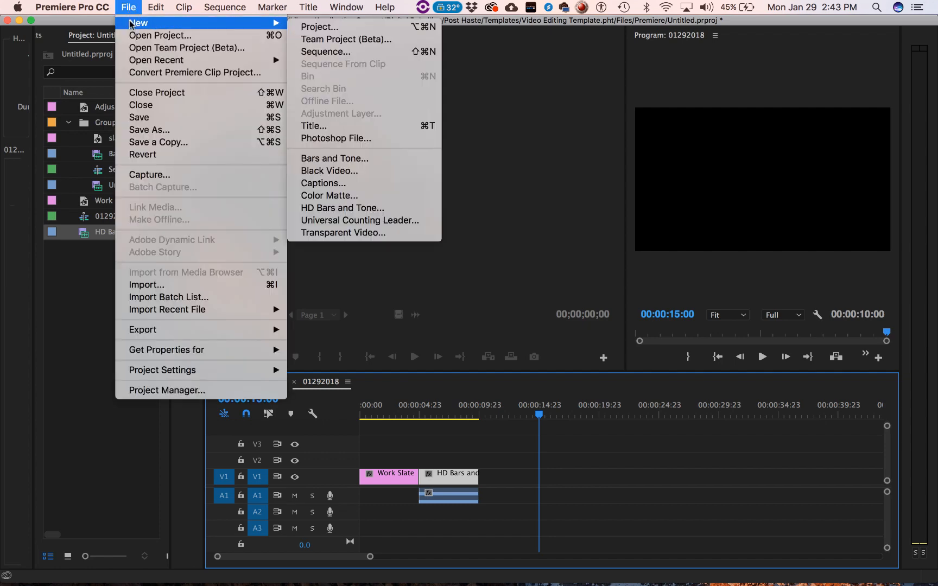
click(417, 222)
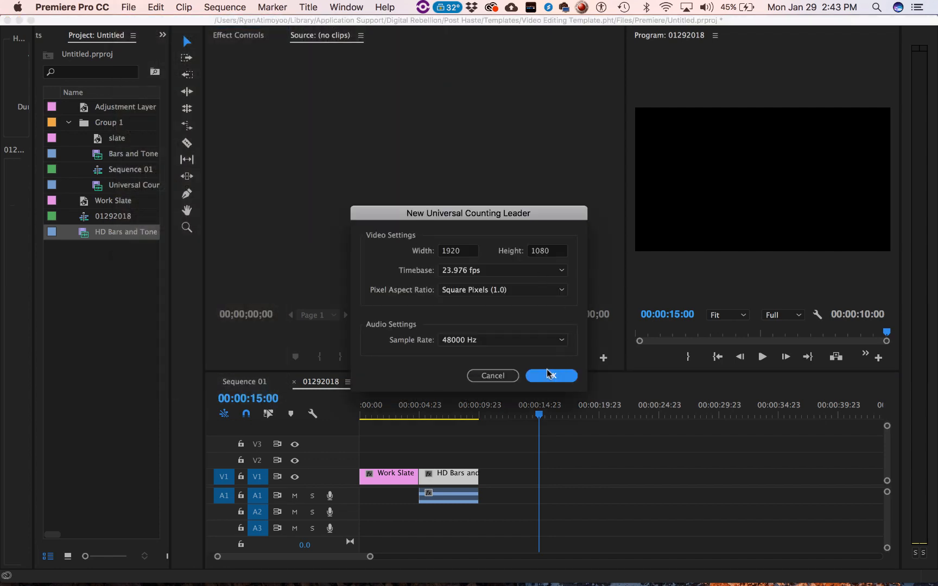
click(550, 374)
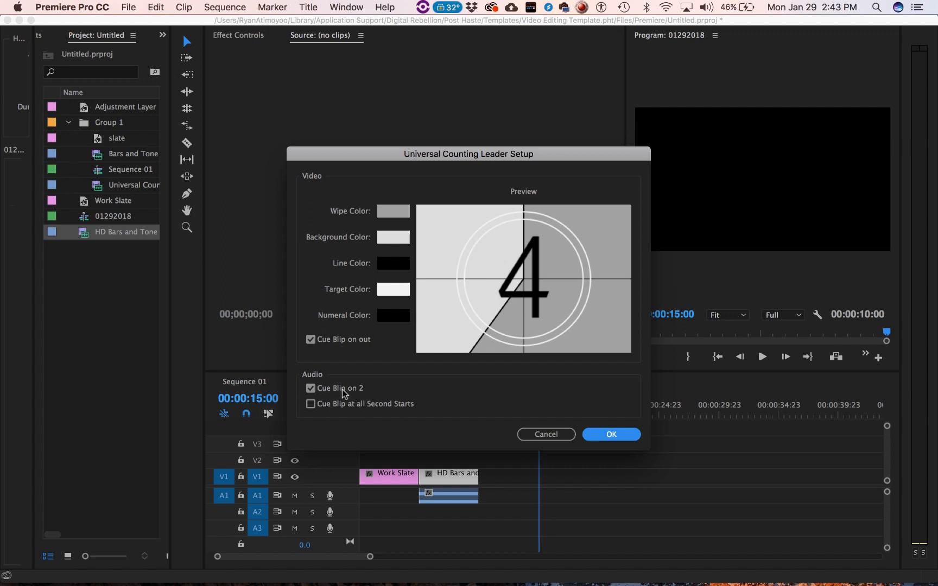
click(612, 435)
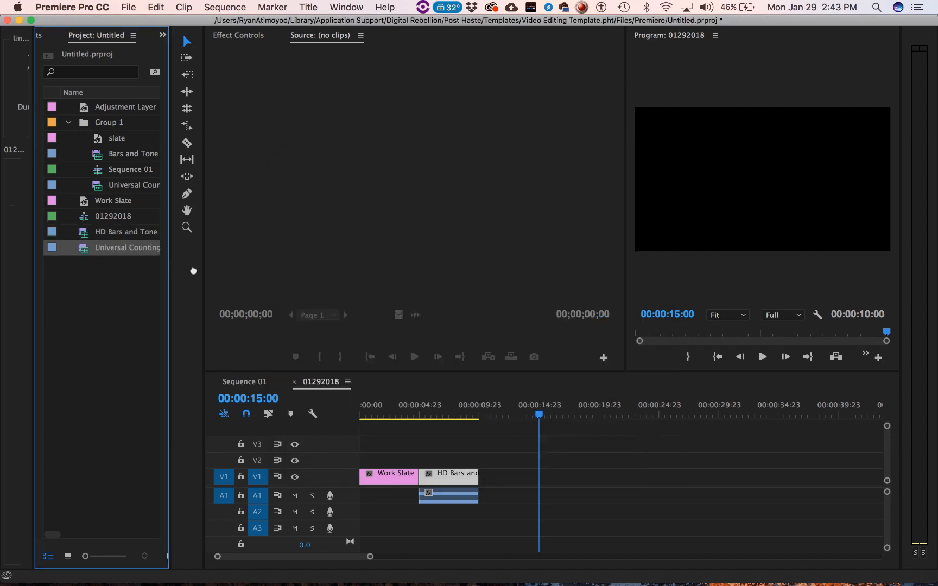
- Place the Universal Counting Leader on tracks V1 and A1, starting at the playhead at 00:00:15:00
drag(193, 271, 554, 478)
drag(575, 481, 542, 482)
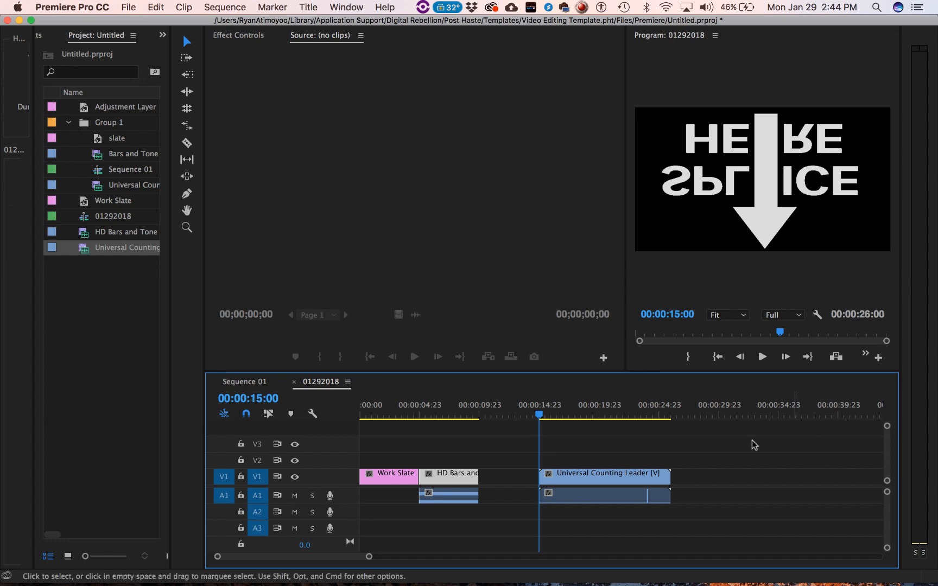
- Move the playhead to the end of the counting leader and compare the timecode with Sequence 01
drag(638, 414, 672, 420)
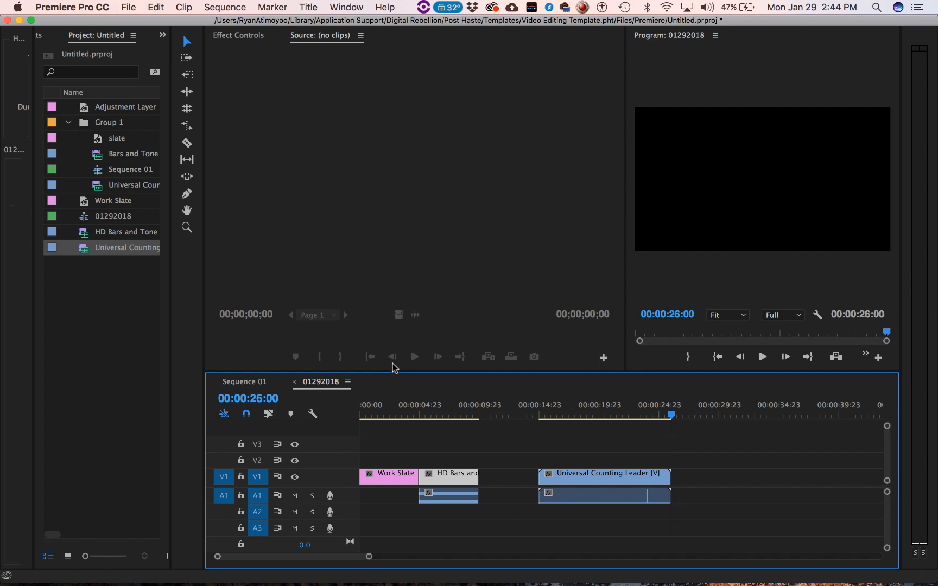
click(251, 383)
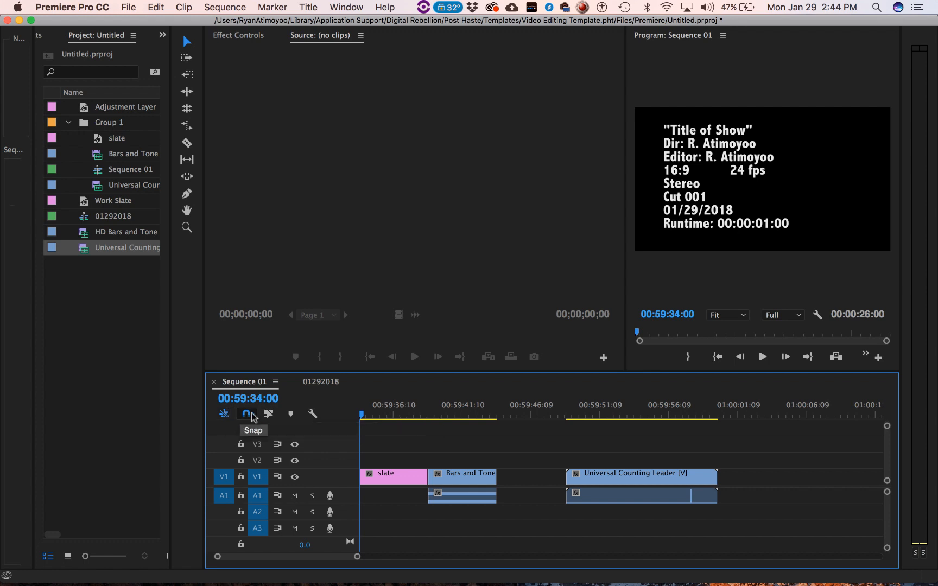
click(317, 381)
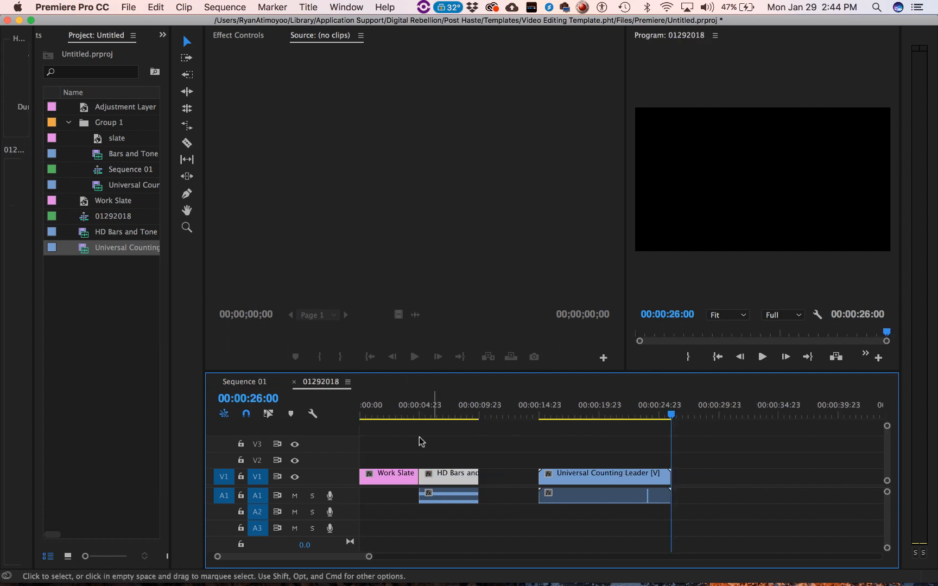
- Set the start time of sequence 01292018 to 00:59:34:00
click(348, 383)
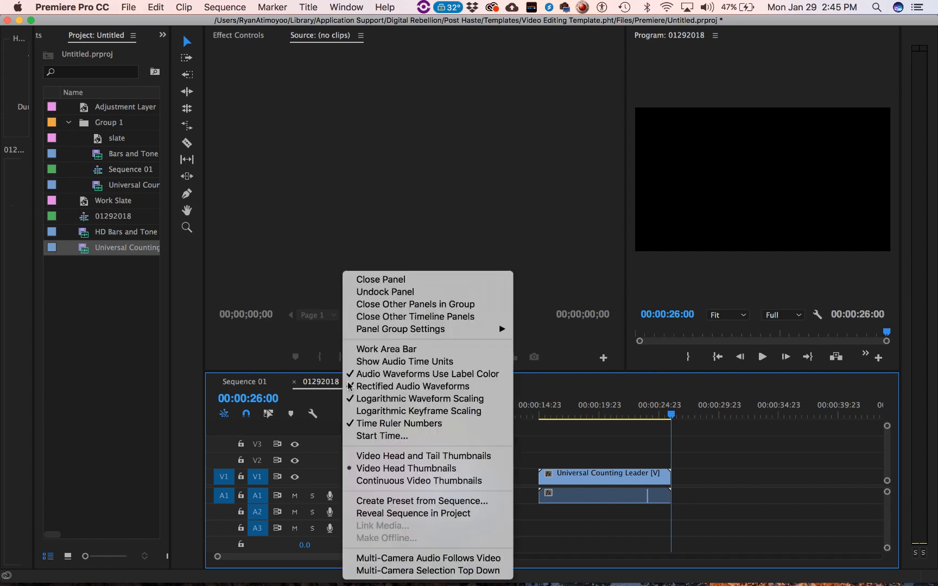
click(384, 437)
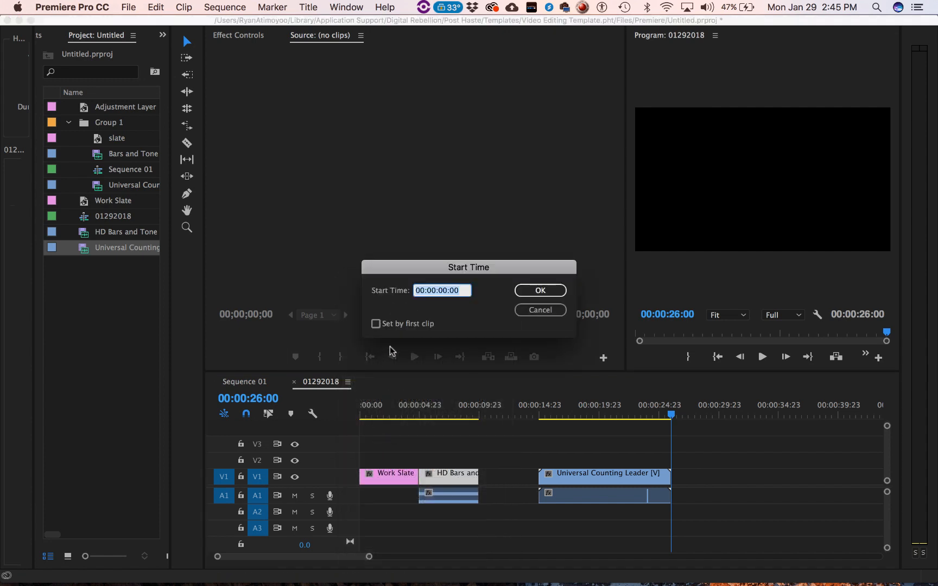
click(434, 291)
text(59:34)
click(532, 291)
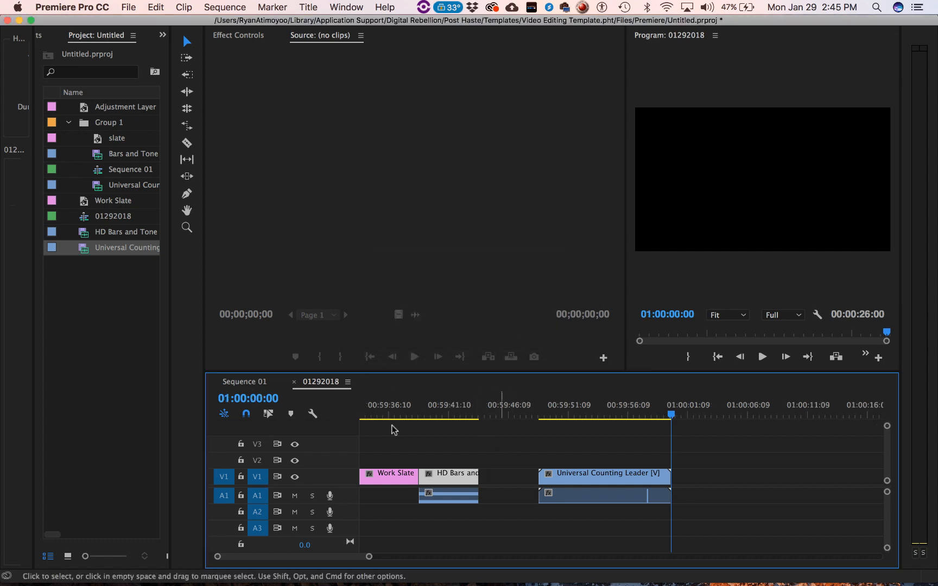
- Check the timecode at the start of the sequence and around the frame where the counting leader ends
drag(384, 411, 313, 414)
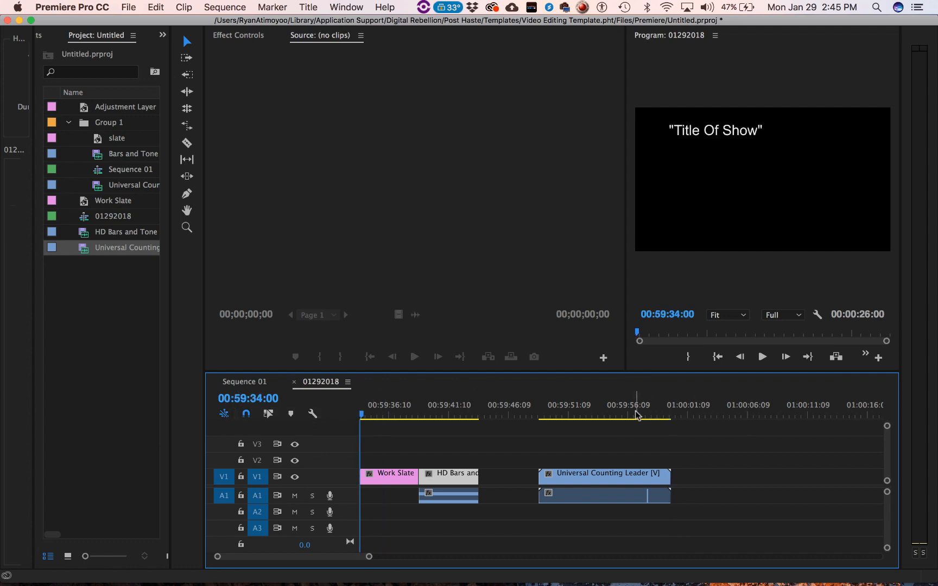
click(663, 416)
drag(666, 418, 672, 415)
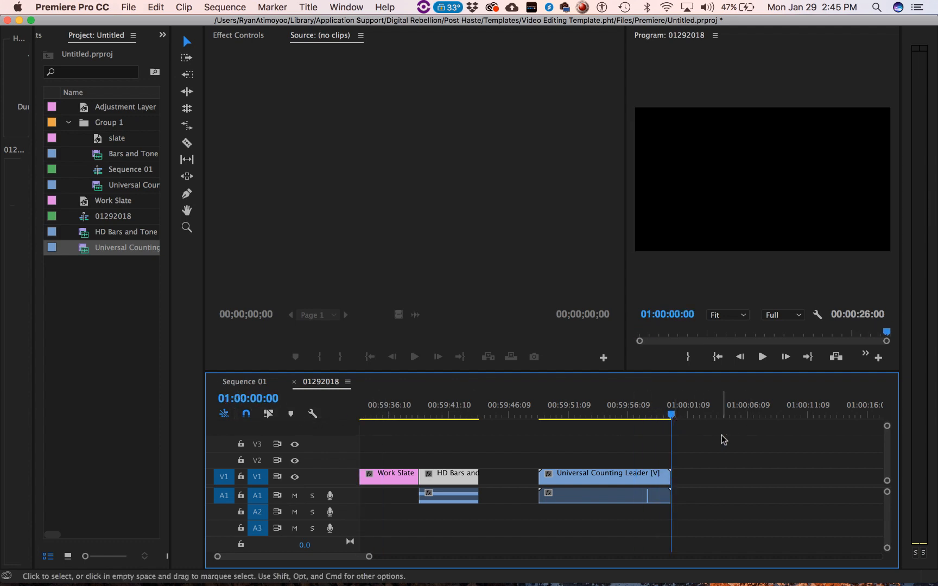
key(Left)
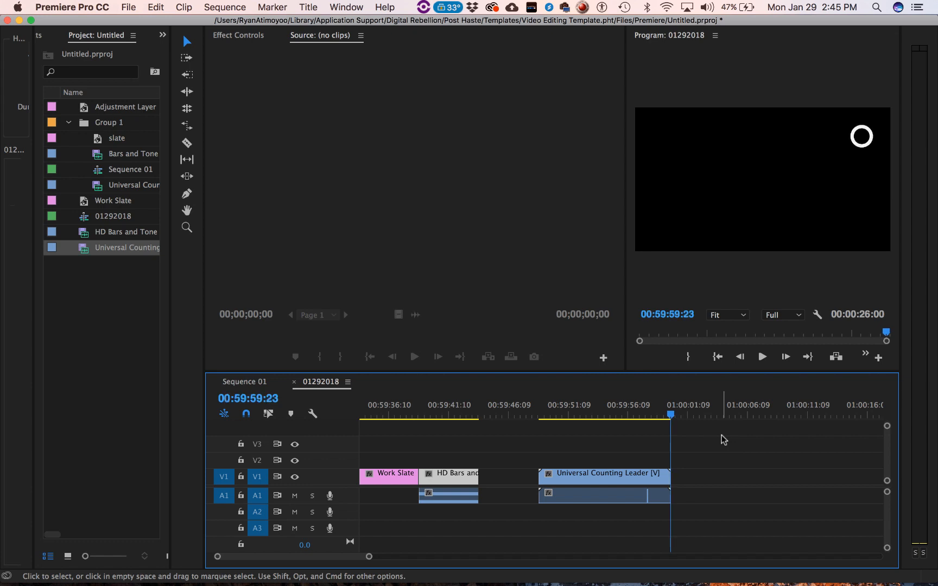
key(Right)
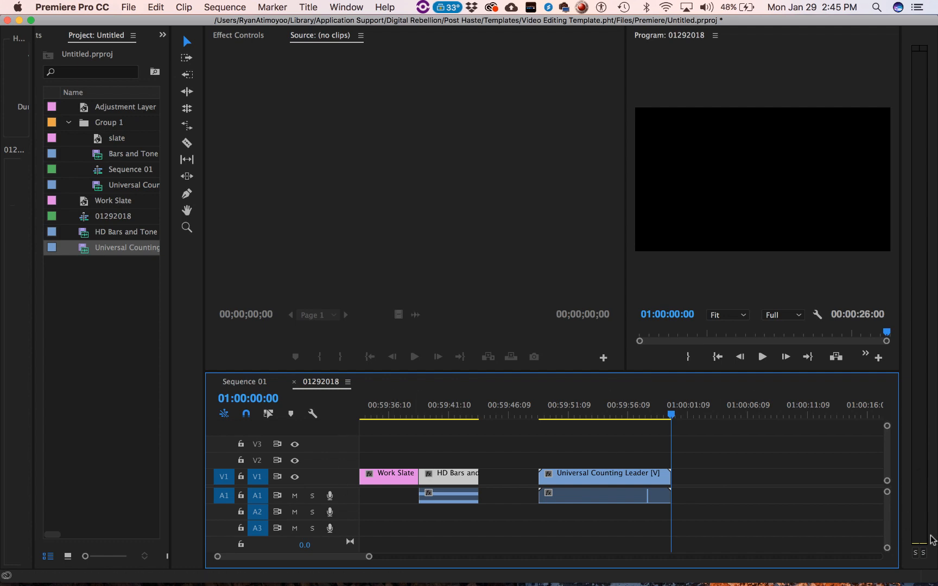
- Create a Transparent Video item at 1920 x 1080, 23.976 fps, with square pixels
click(131, 7)
mouse_move(140, 22)
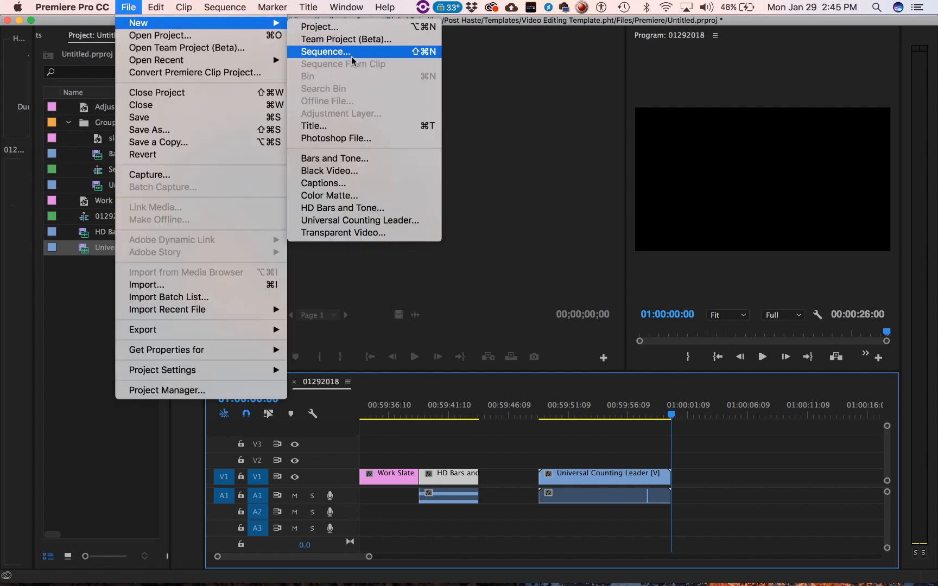
click(353, 233)
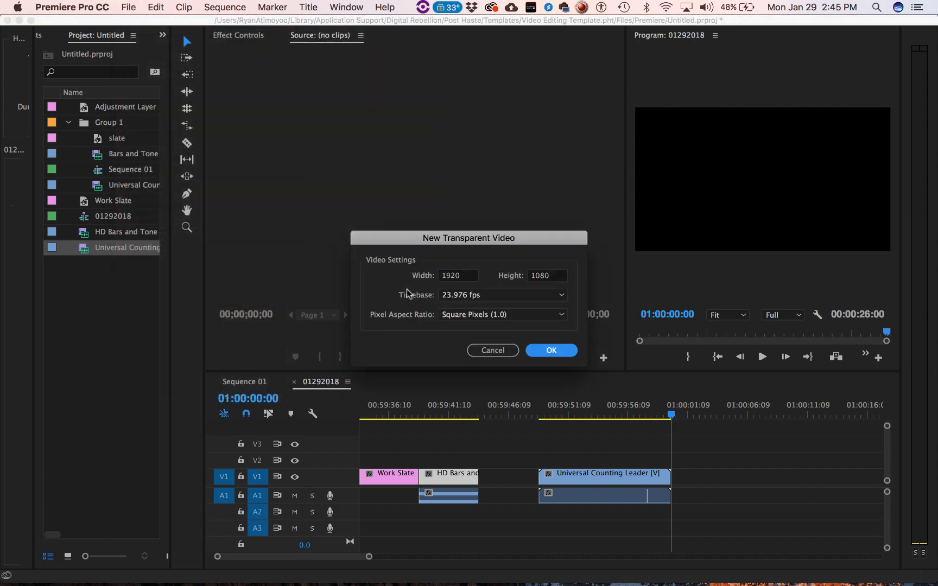
click(551, 350)
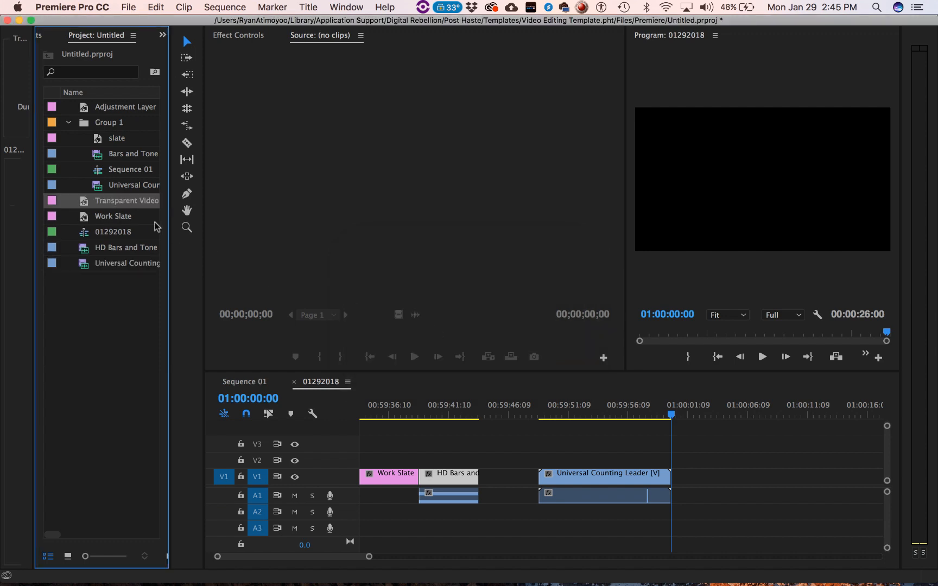
- Place the Transparent Video at the start of the sequence on a new track V4 and extend it to about 00:01:51:17 long
drag(109, 204, 377, 451)
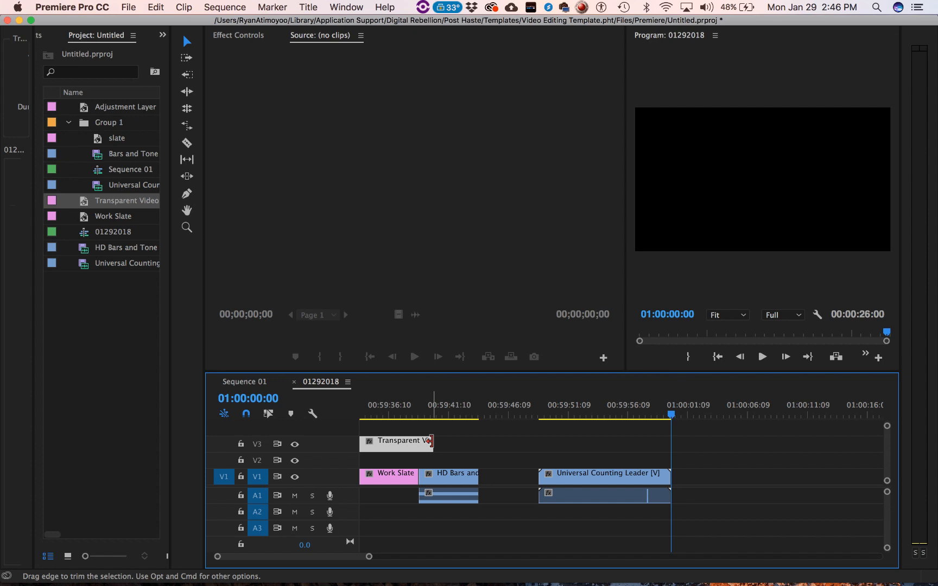
drag(430, 441, 876, 438)
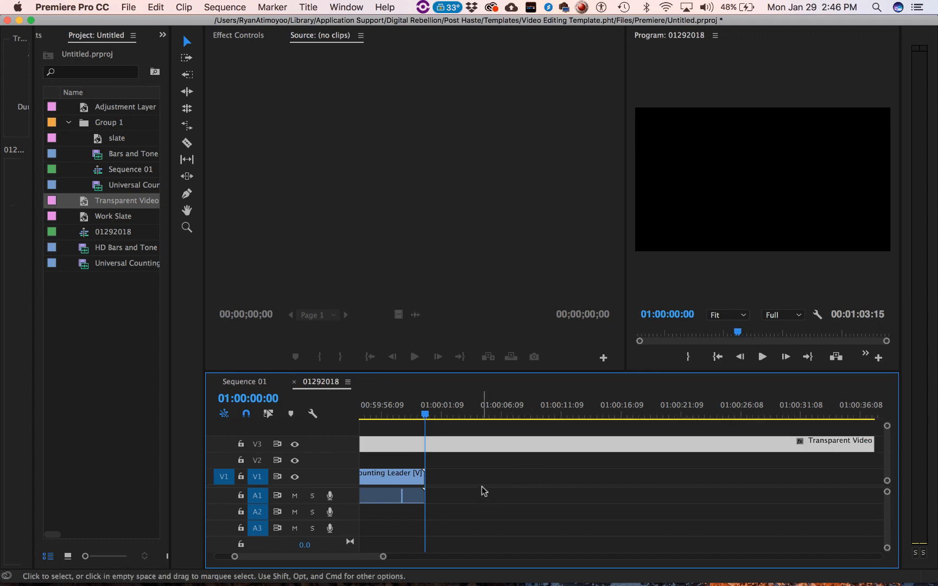
drag(383, 557, 528, 559)
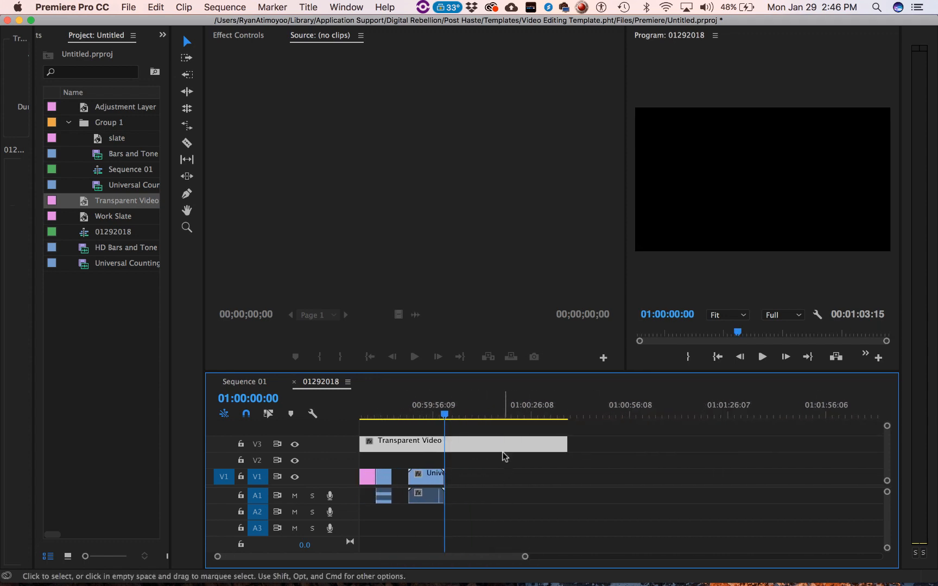
drag(503, 448, 504, 433)
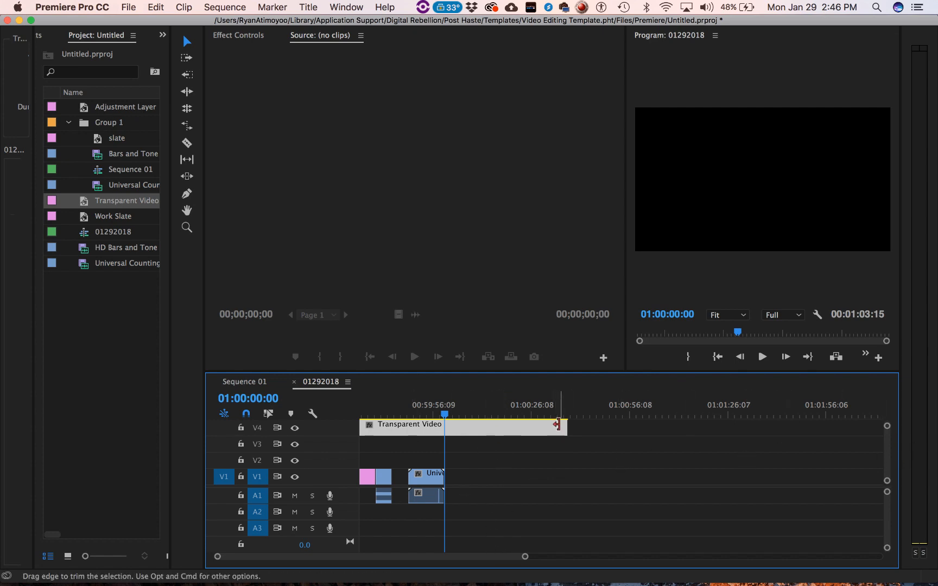
drag(567, 429, 726, 429)
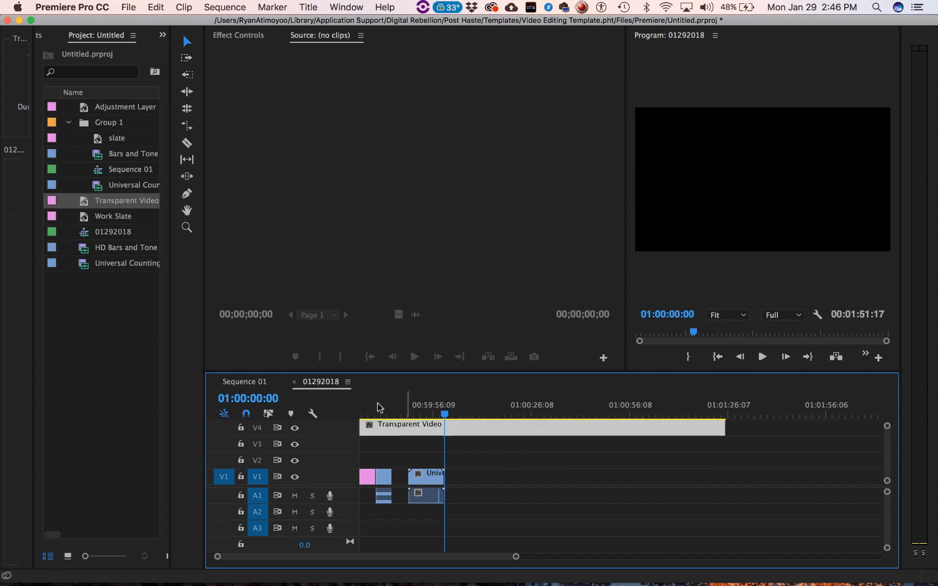
- Move the playhead onto the counting leader at 00:59:54:16 and widen the project and program areas of the workspace
click(423, 414)
drag(423, 414, 427, 415)
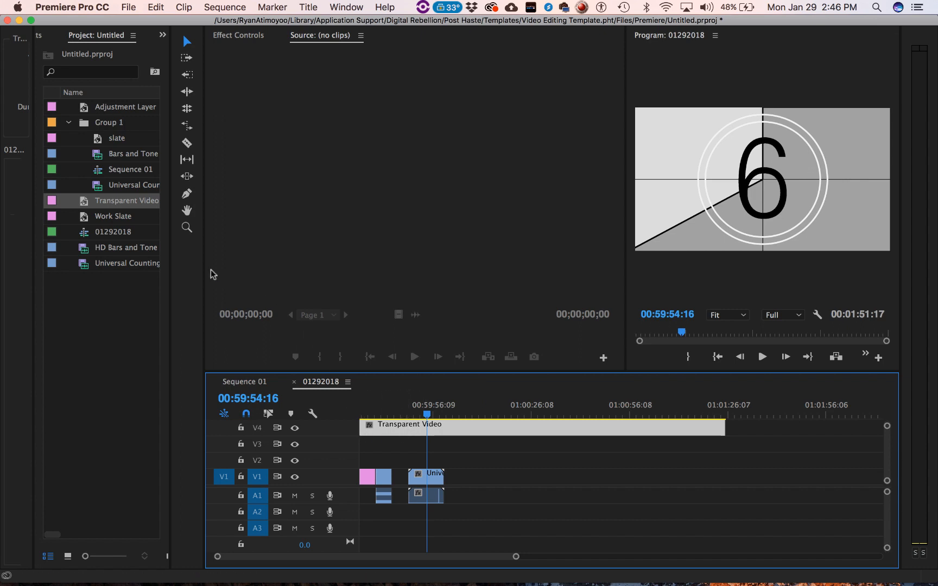
drag(169, 247, 284, 241)
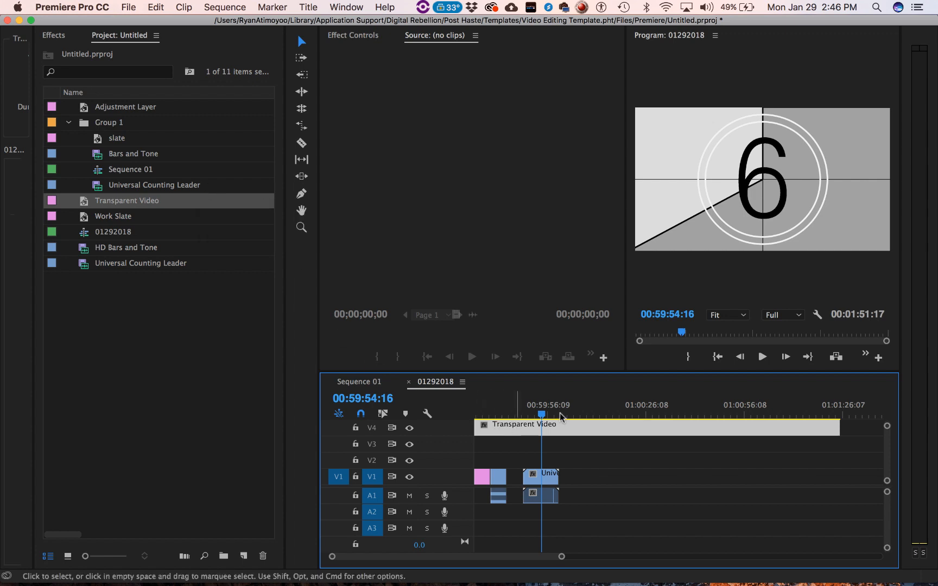
drag(901, 366, 935, 370)
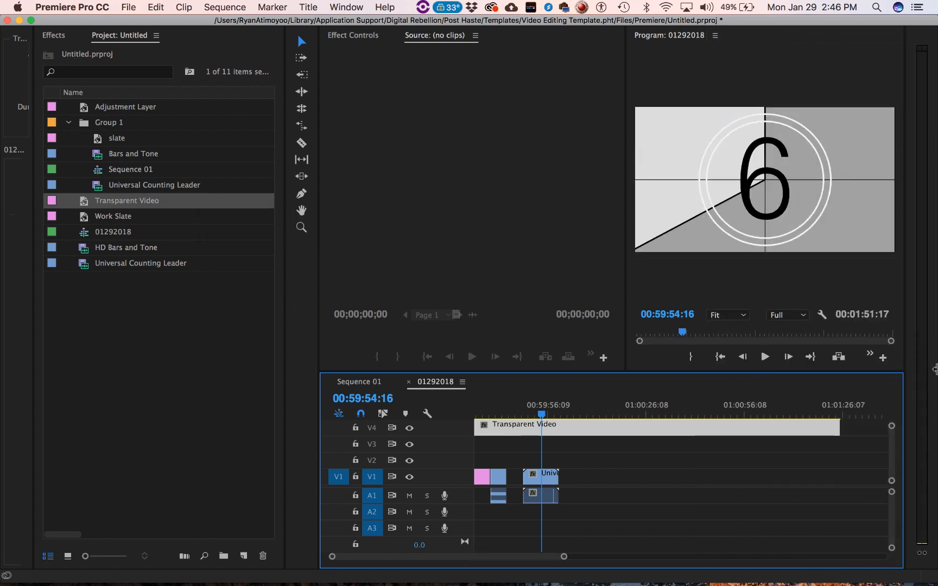
- Find the Timecode video effect by searching for "time" and apply it to the Transparent Video clip on V4
click(54, 35)
click(108, 52)
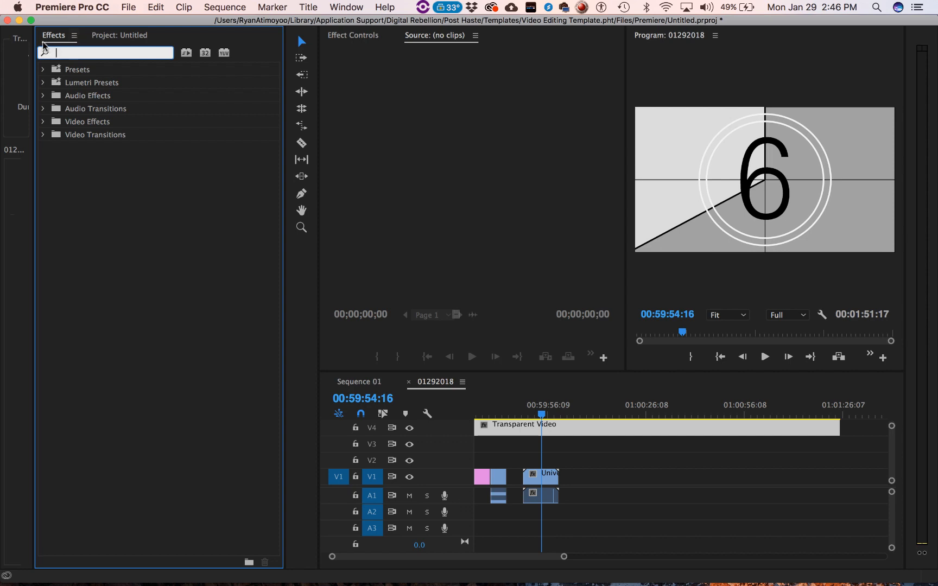
click(349, 7)
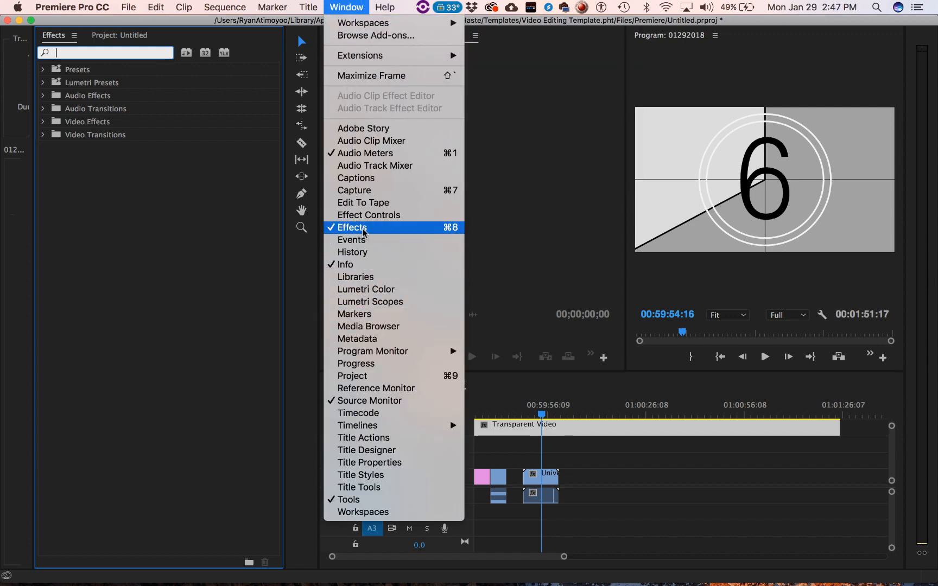
click(139, 243)
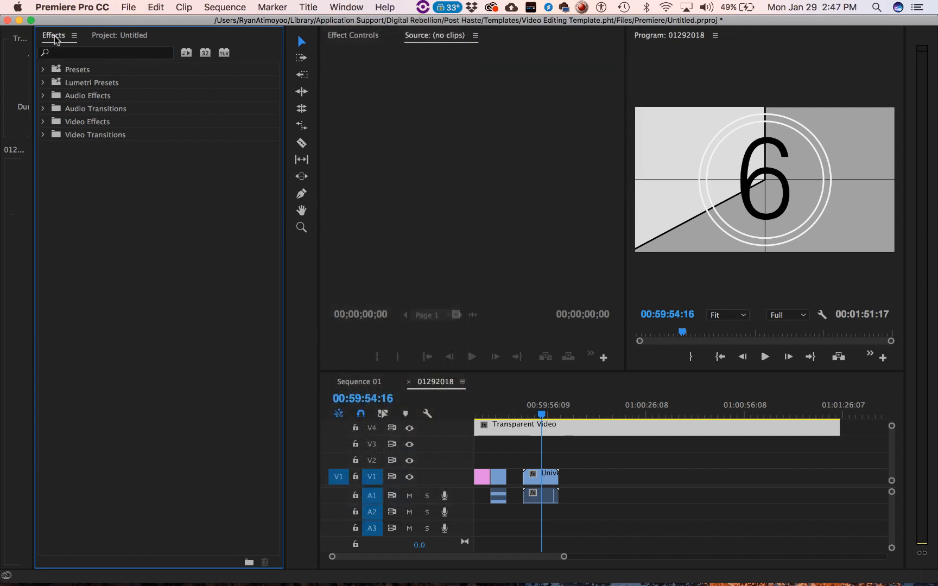
click(104, 35)
click(55, 35)
click(82, 54)
text(time)
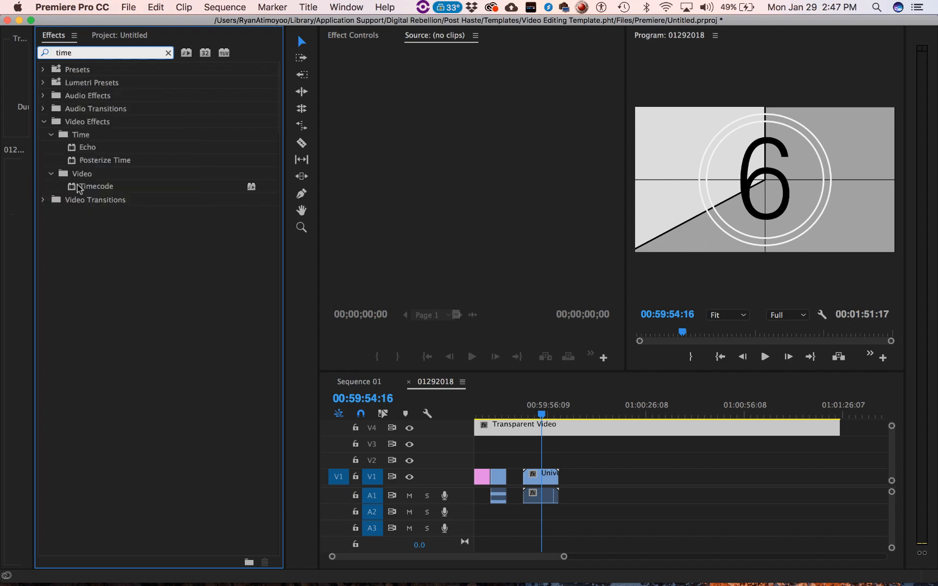
drag(73, 188, 576, 434)
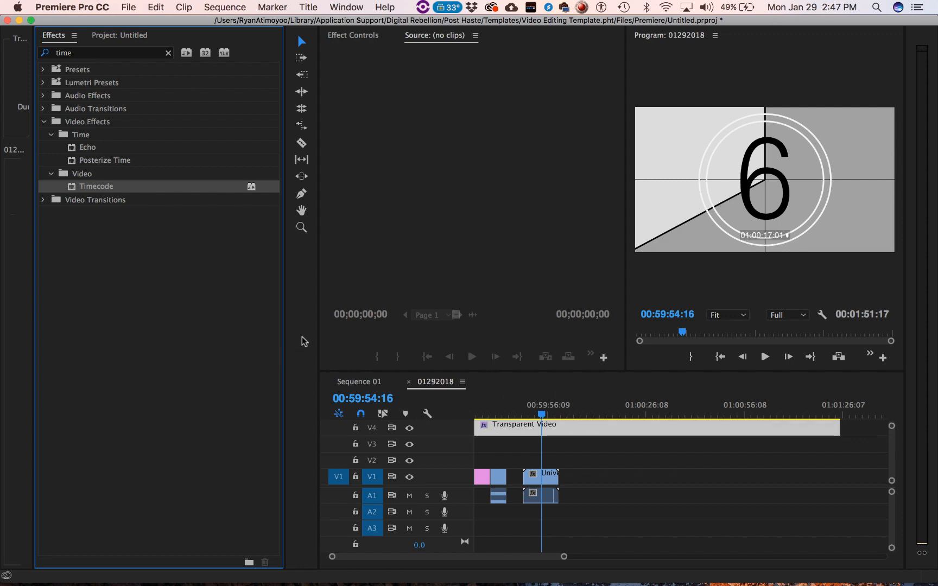
- Show the Transparent Video clip's effect settings in a widened workspace area, with Motion, Opacity and Time Remapping collapsed
drag(285, 294, 144, 315)
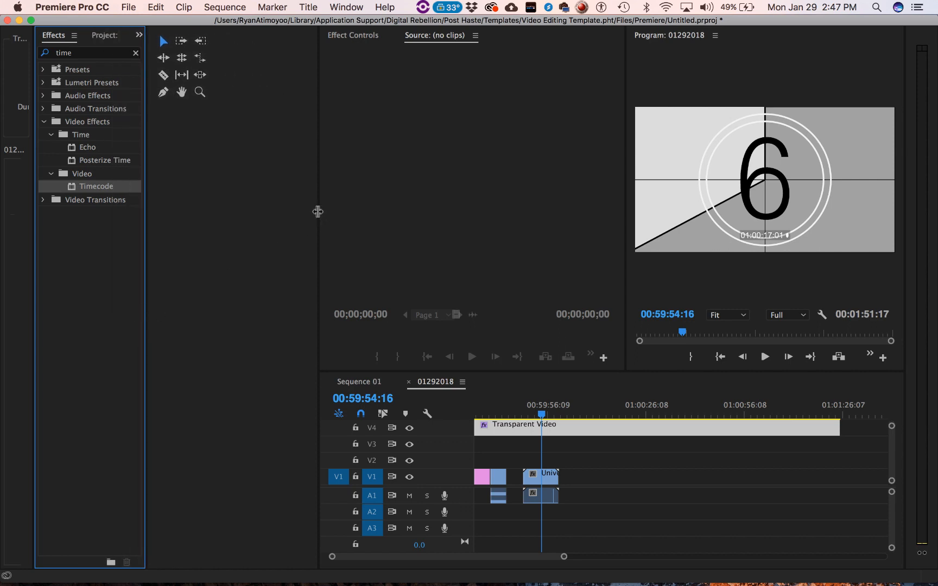
drag(320, 208, 127, 249)
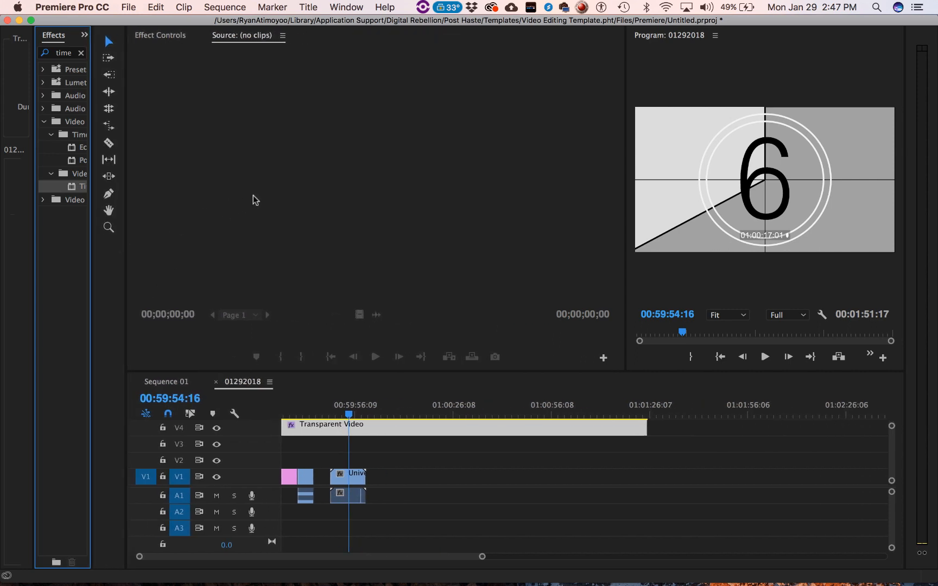
click(432, 435)
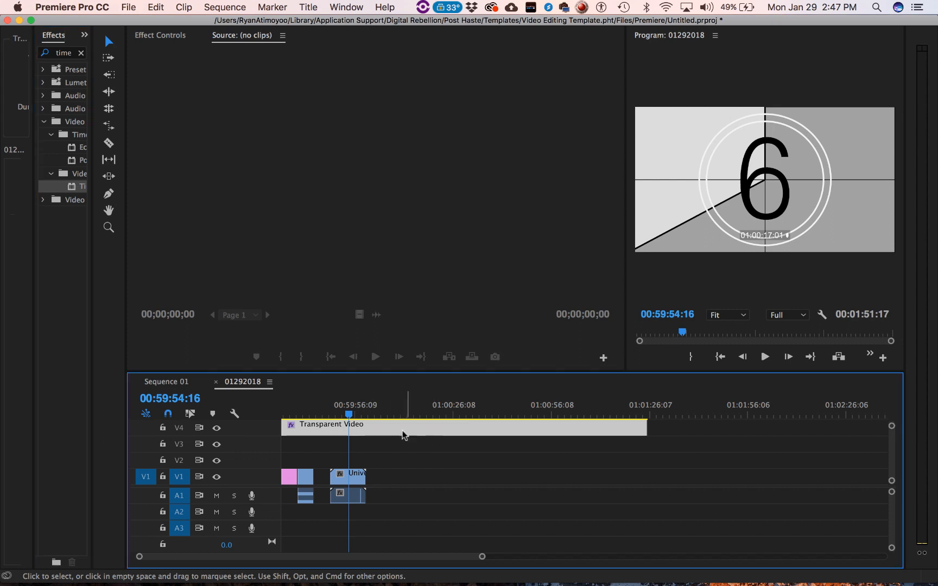
click(161, 36)
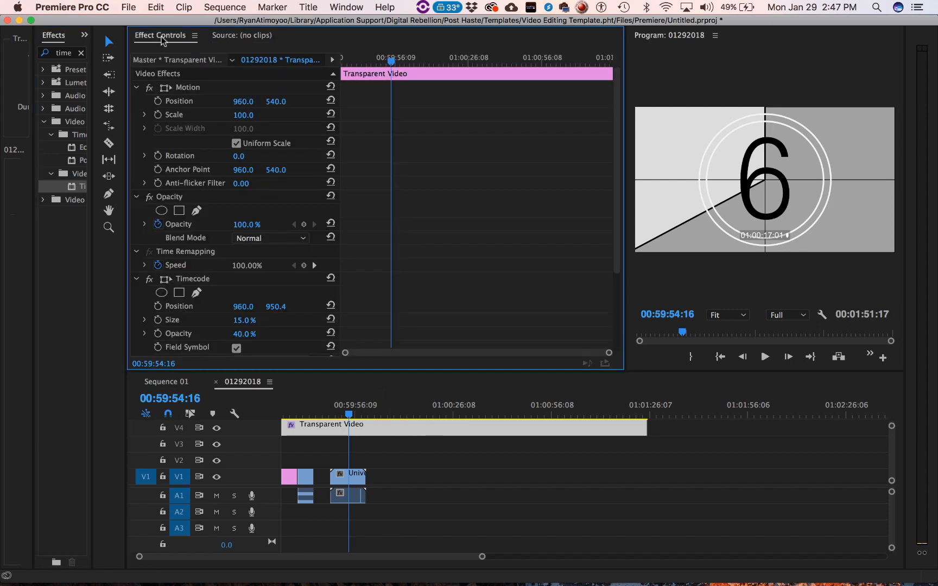
click(136, 87)
click(137, 101)
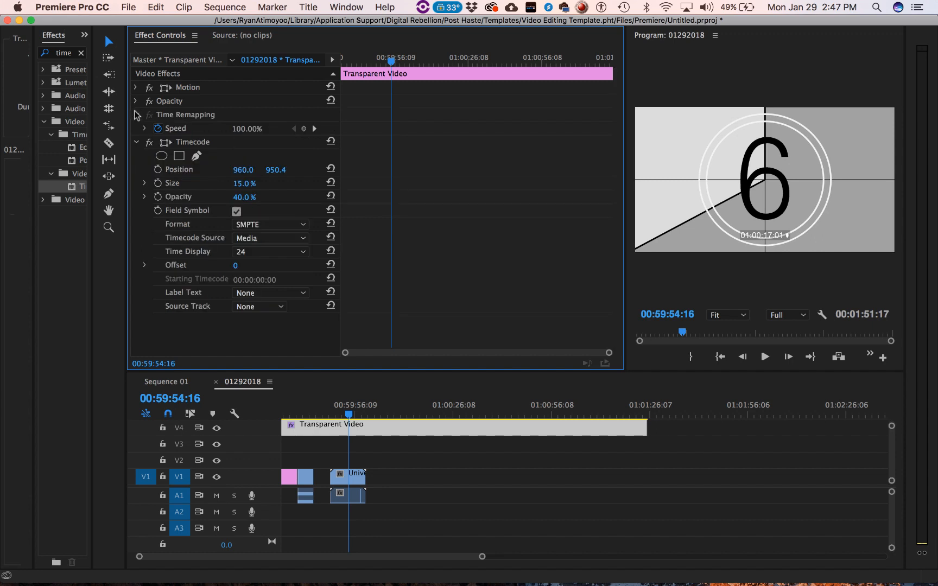
click(136, 115)
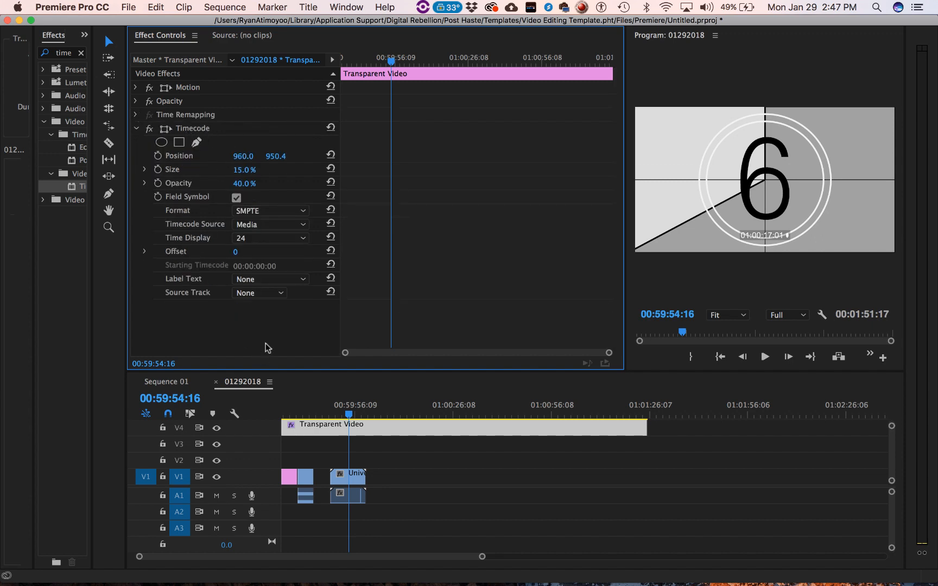
- Set the Timecode effect's size to 25.8% and its position to 995.0, 1026.4, at the bottom center of the frame
mouse_move(244, 170)
mouse_down()
mouse_move(266, 170)
mouse_move(251, 172)
mouse_up()
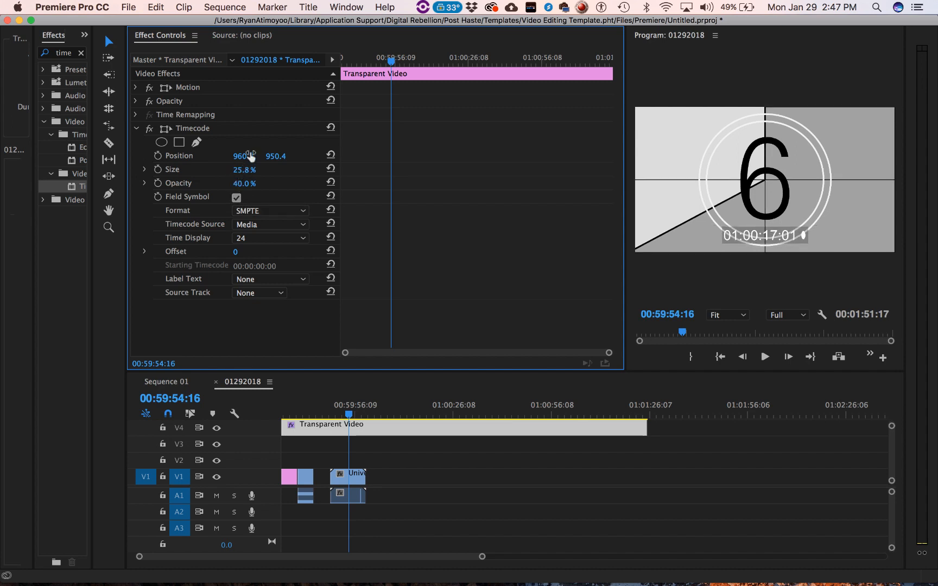
drag(244, 157, 581, 157)
drag(271, 158, 34, 157)
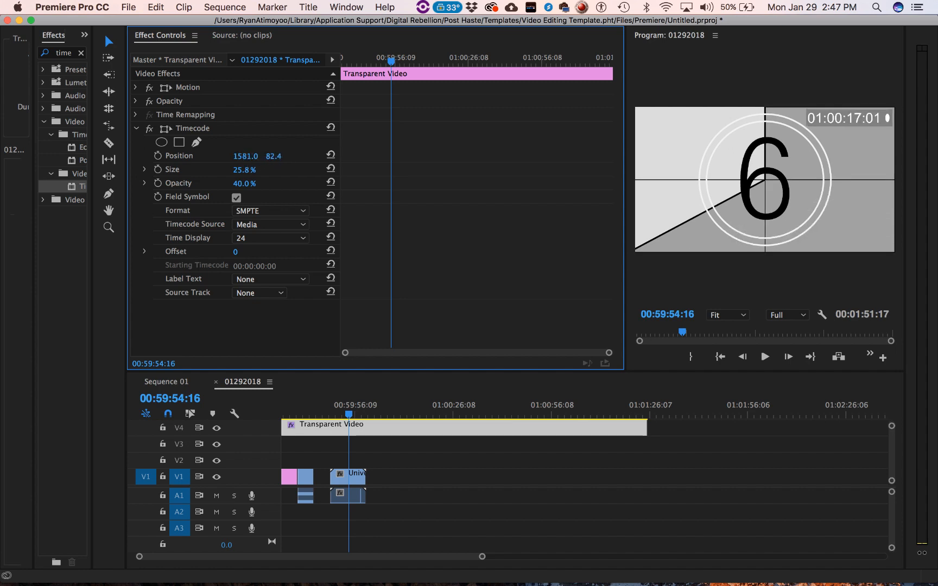
drag(35, 158, 849, 157)
drag(642, 157, 547, 157)
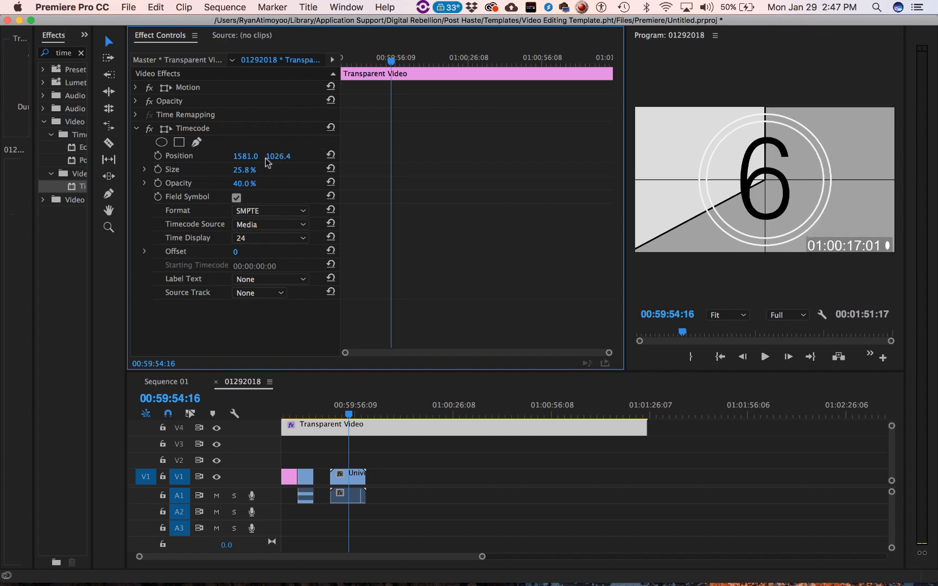
drag(246, 156, 21, 155)
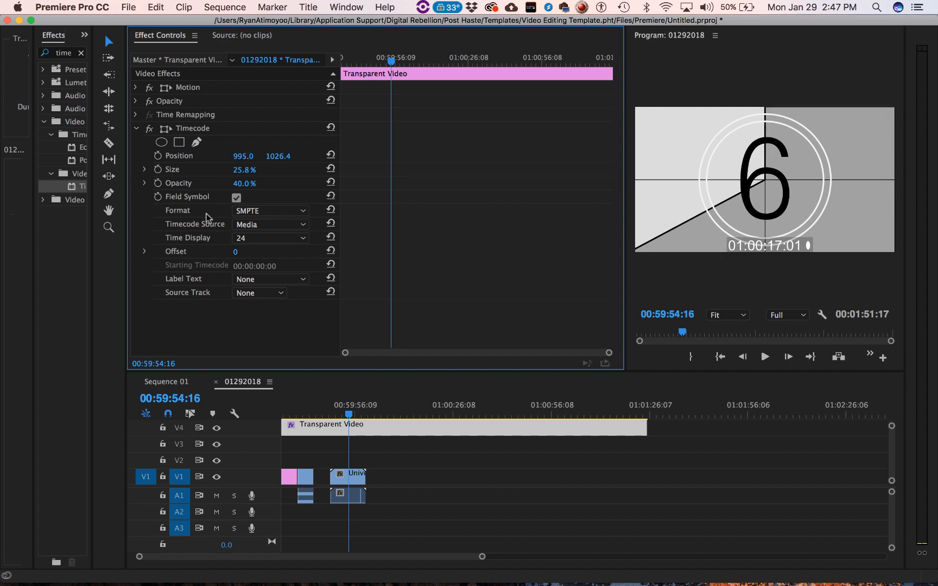
- Review the Timecode effect's format options and set its timecode source to Generate
click(282, 211)
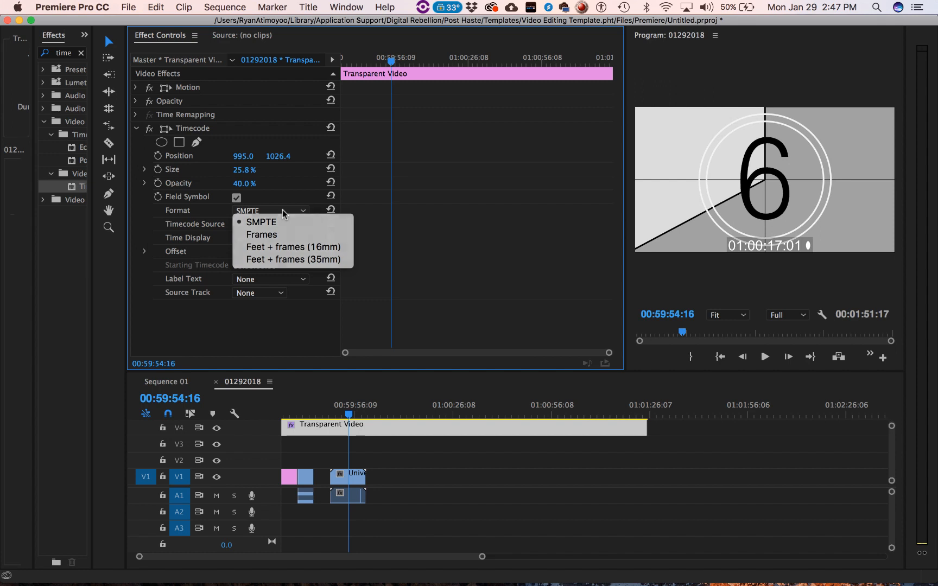
click(284, 198)
click(305, 227)
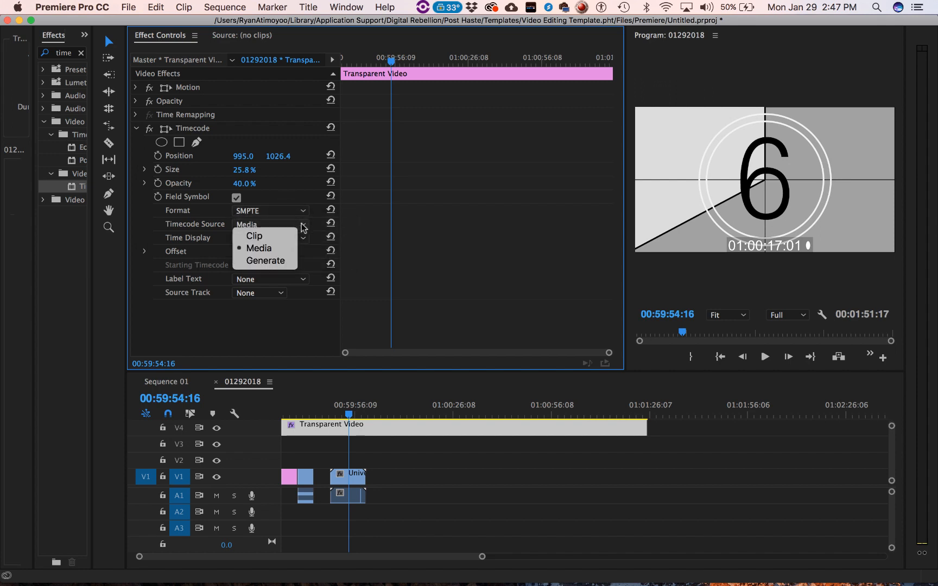
click(266, 261)
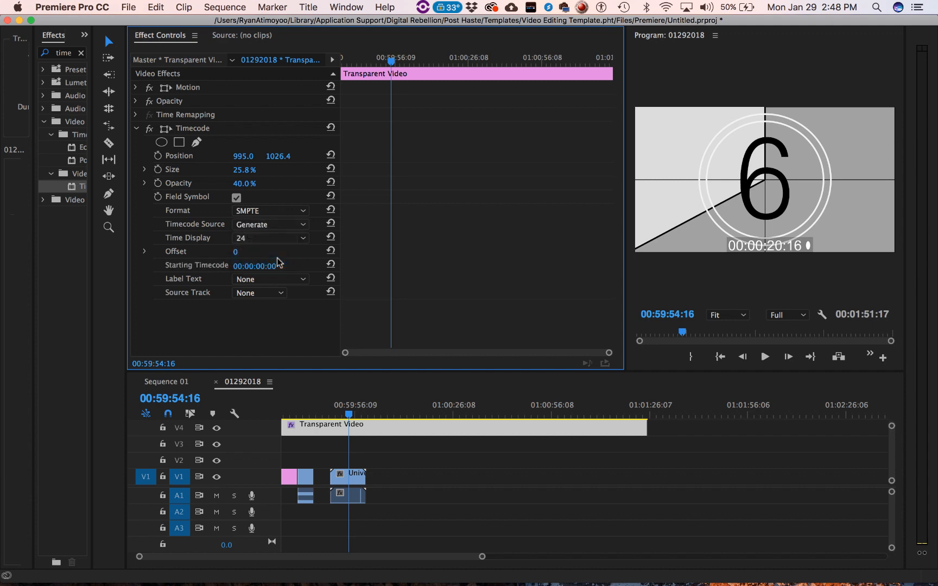
click(270, 225)
click(271, 249)
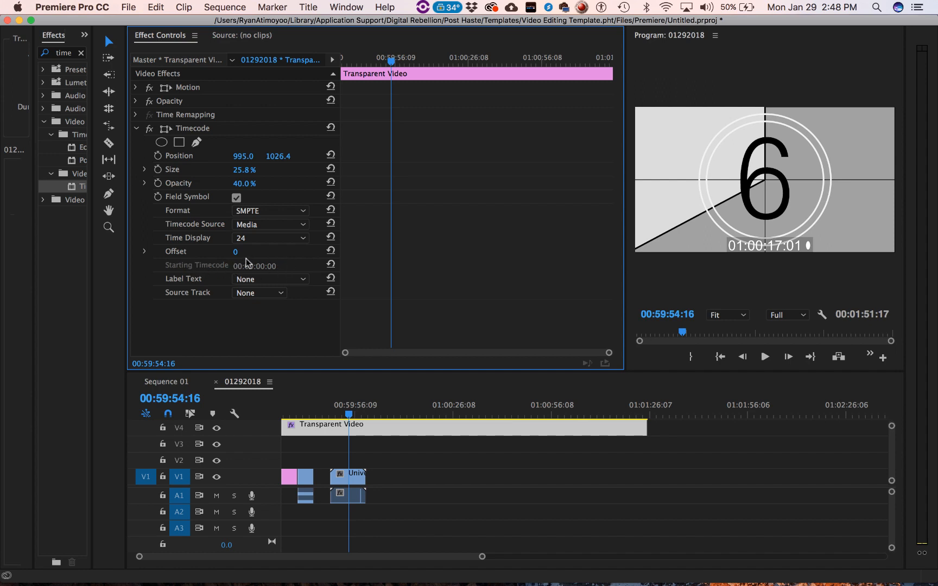
click(277, 225)
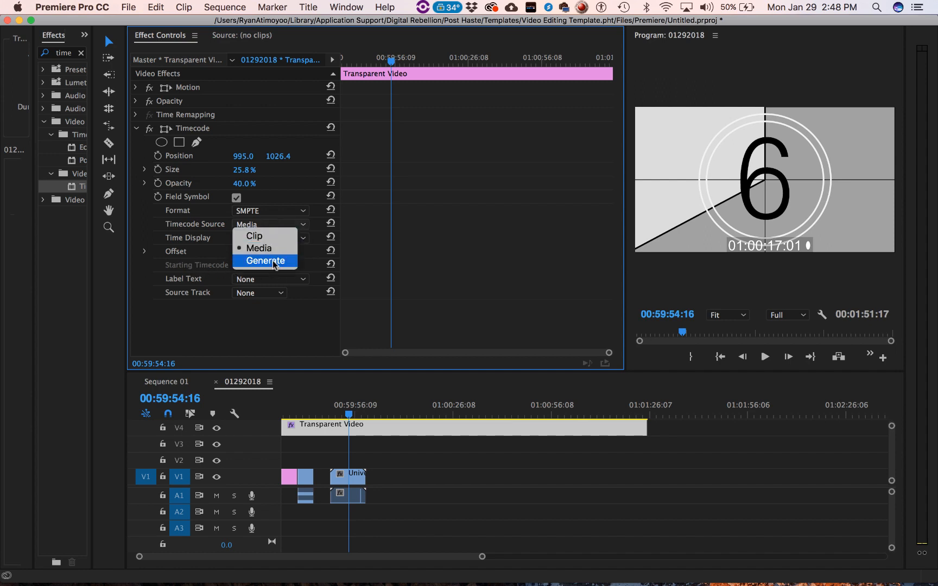
click(274, 263)
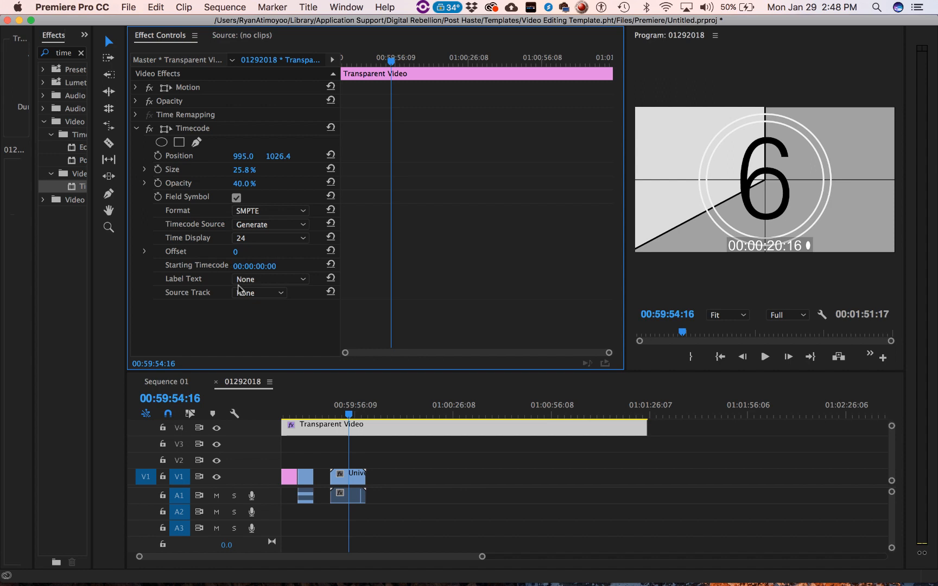
- Set the Timecode effect's starting timecode to 00:59:34:00 at the sequence start and check the overlay at 01:00:02:20
drag(295, 414, 84, 411)
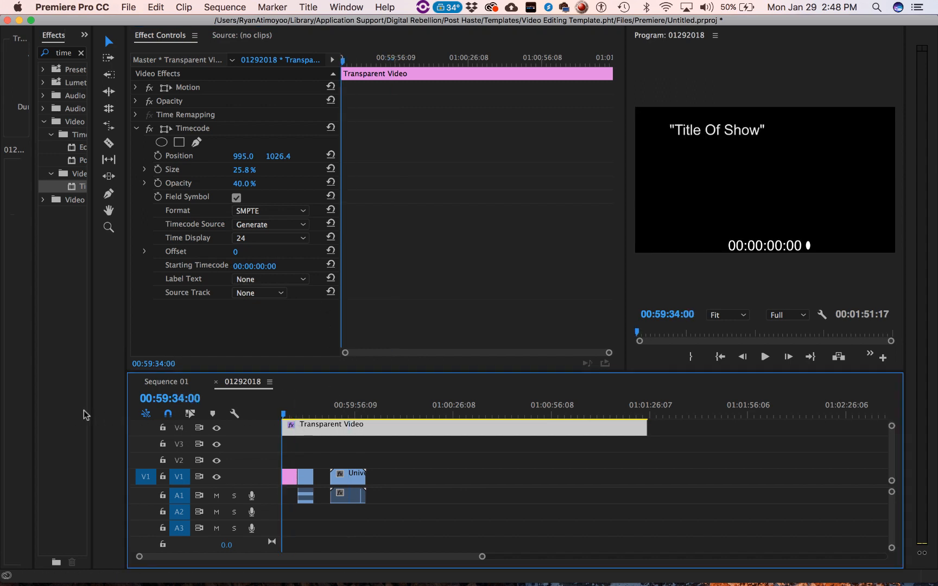
click(253, 266)
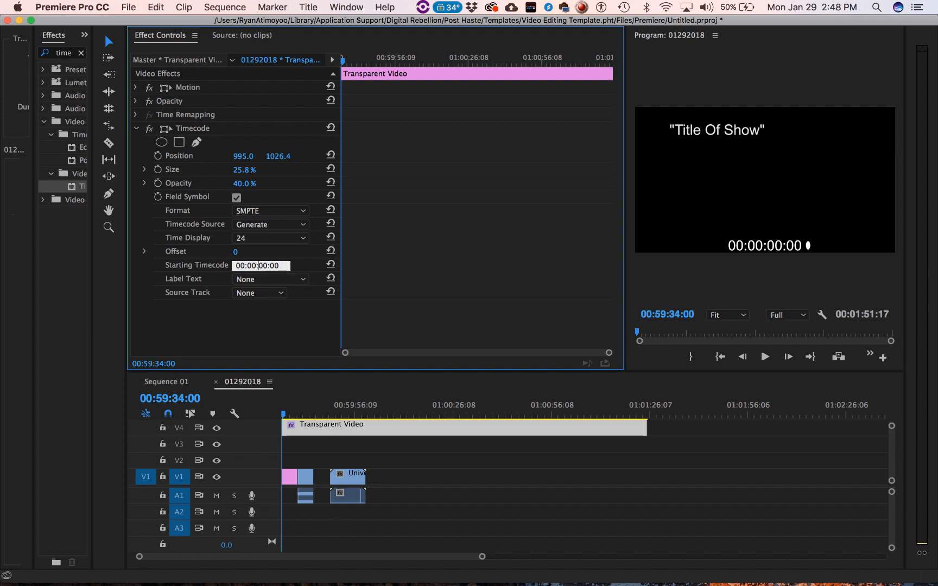
key(BackSpace)
key(BackSpace)
key(Return)
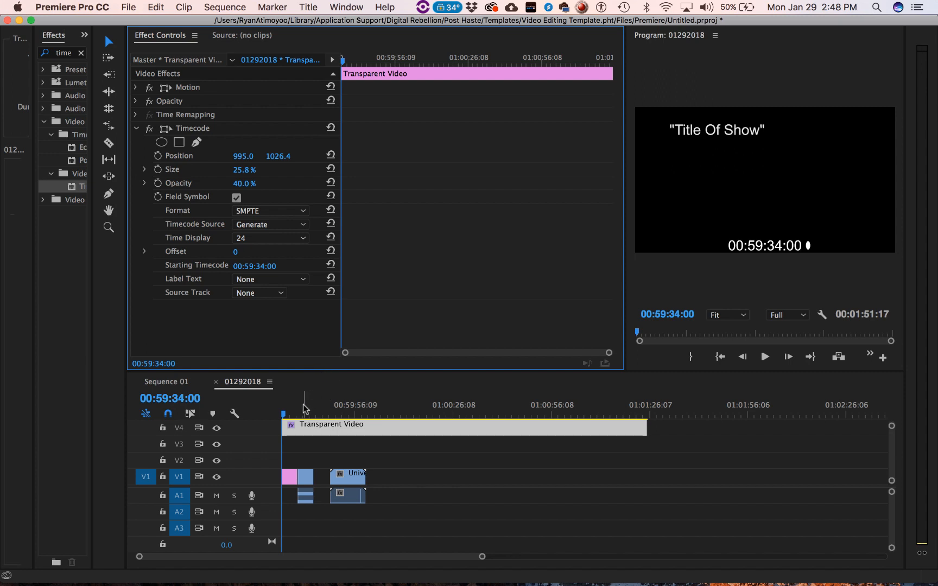
drag(305, 415, 376, 417)
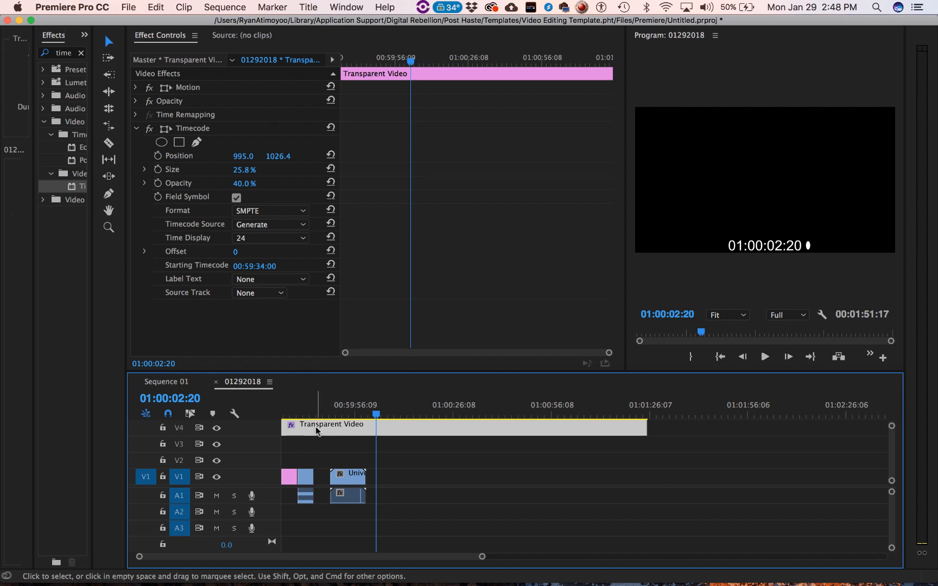
- Try shifting the Transparent Video clip on V4 about 12 seconds later, and return it to the sequence start
drag(311, 432, 352, 432)
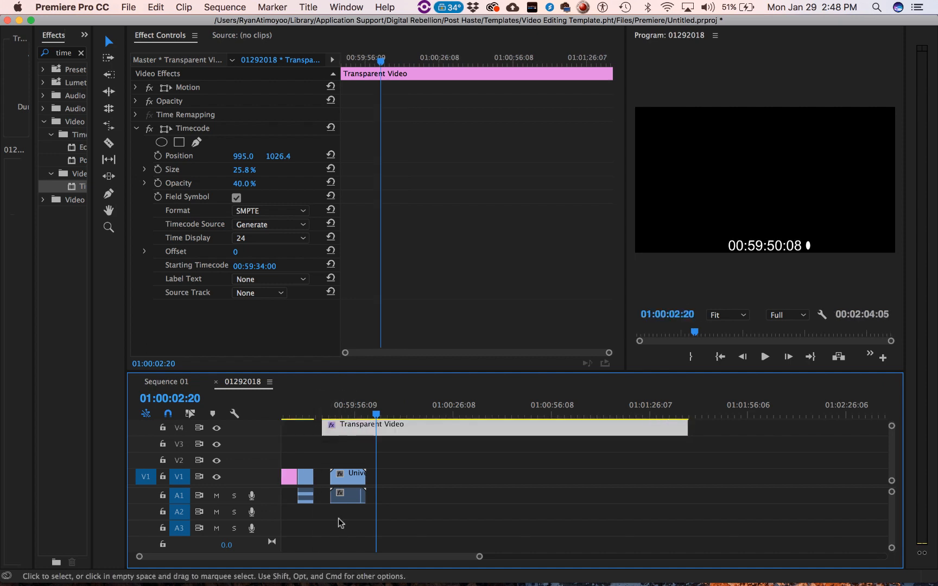
right_click(299, 434)
click(421, 425)
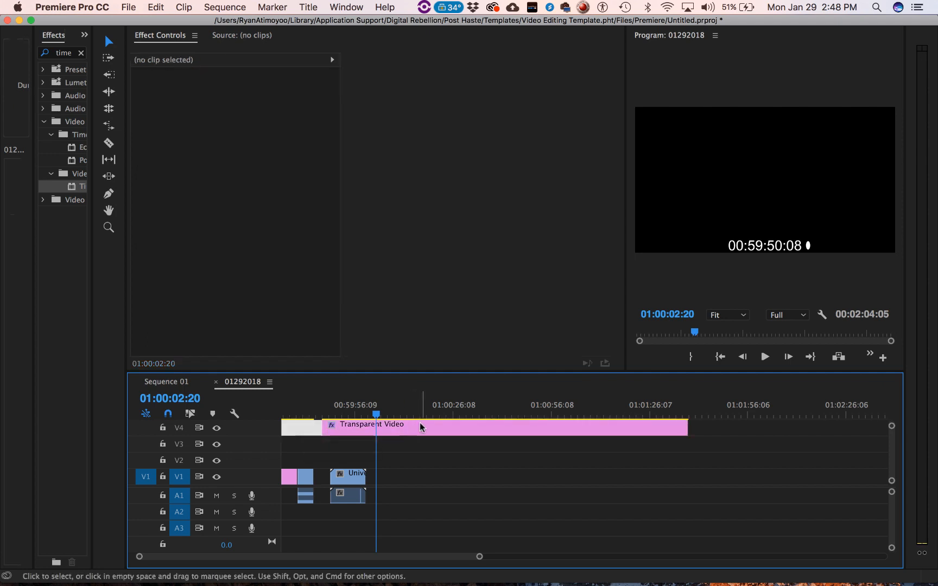
drag(426, 427, 393, 427)
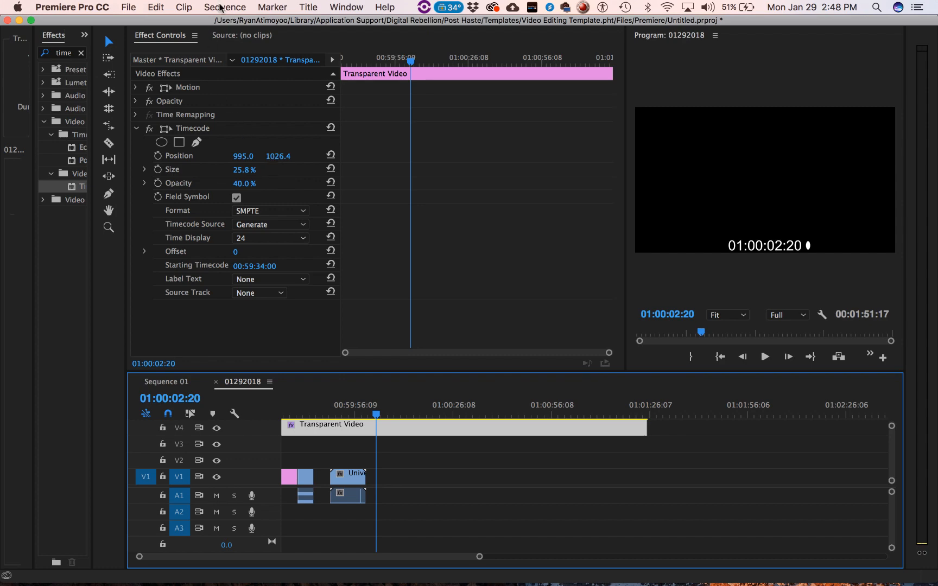
- Change the timebase of sequence 01292018 to 24.00 frames/second and check the timecode overlay at 01:00:06:19
click(221, 6)
click(247, 22)
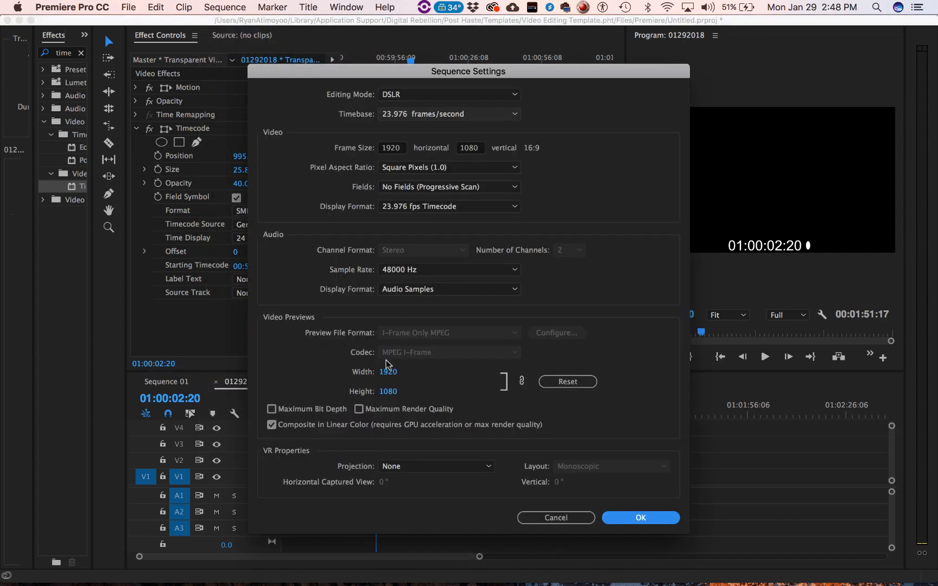
click(508, 207)
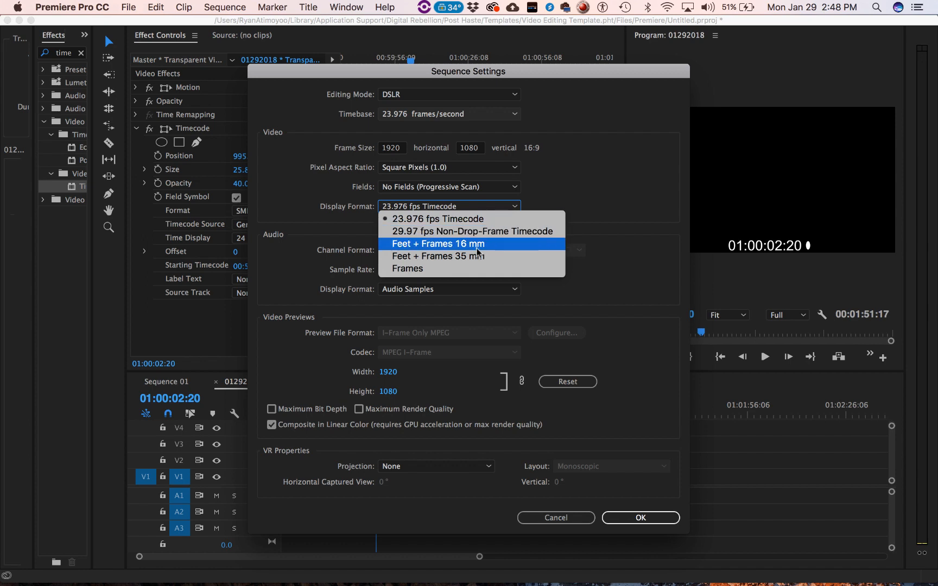
click(274, 213)
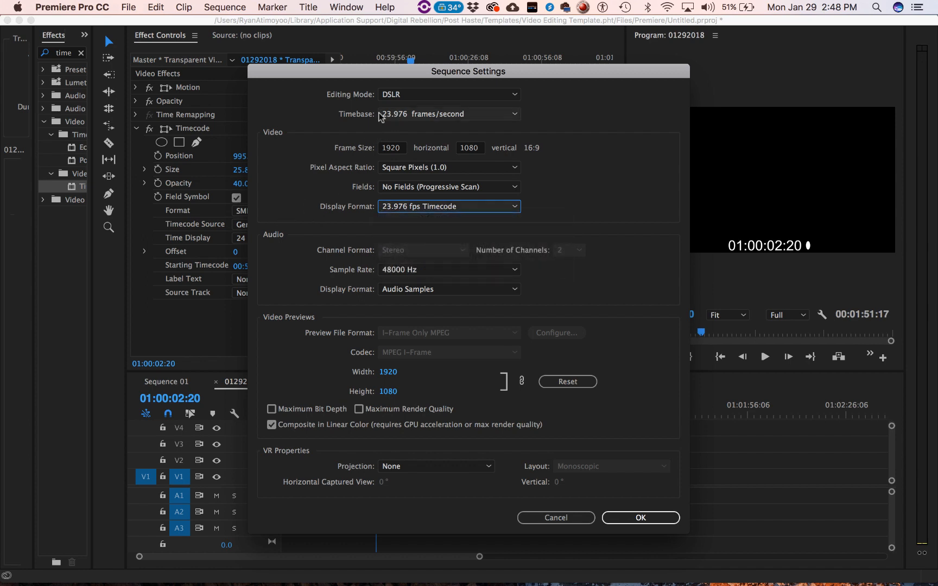
click(497, 117)
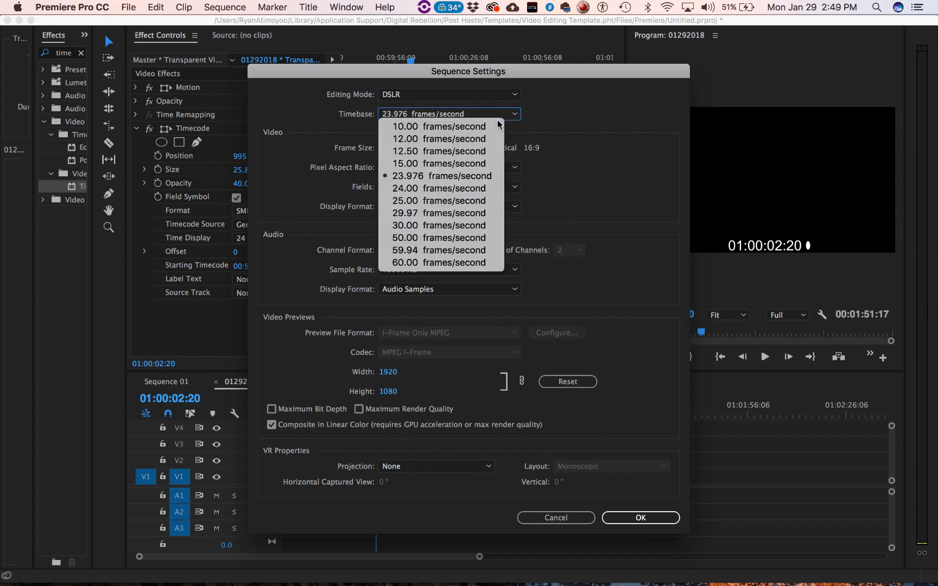
click(414, 262)
click(457, 115)
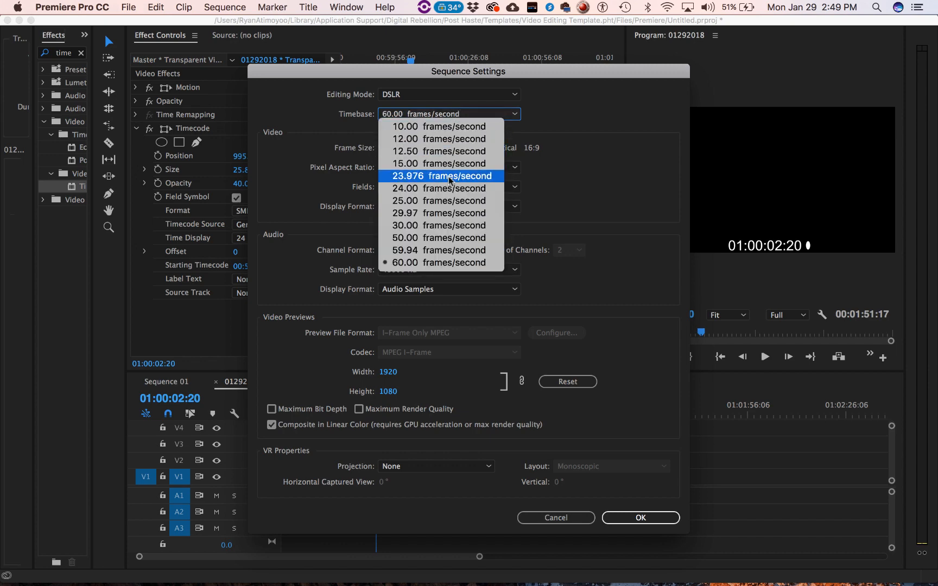
click(444, 187)
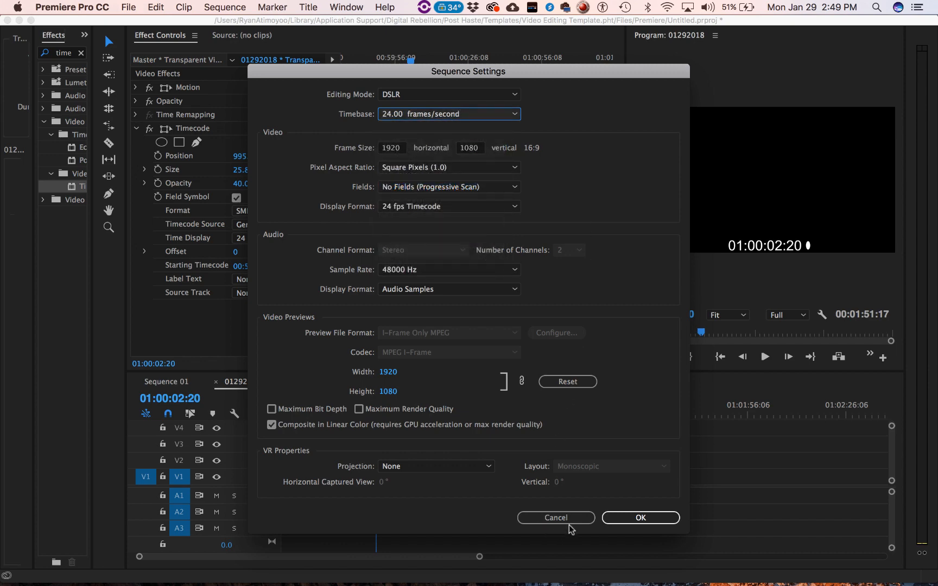
click(623, 518)
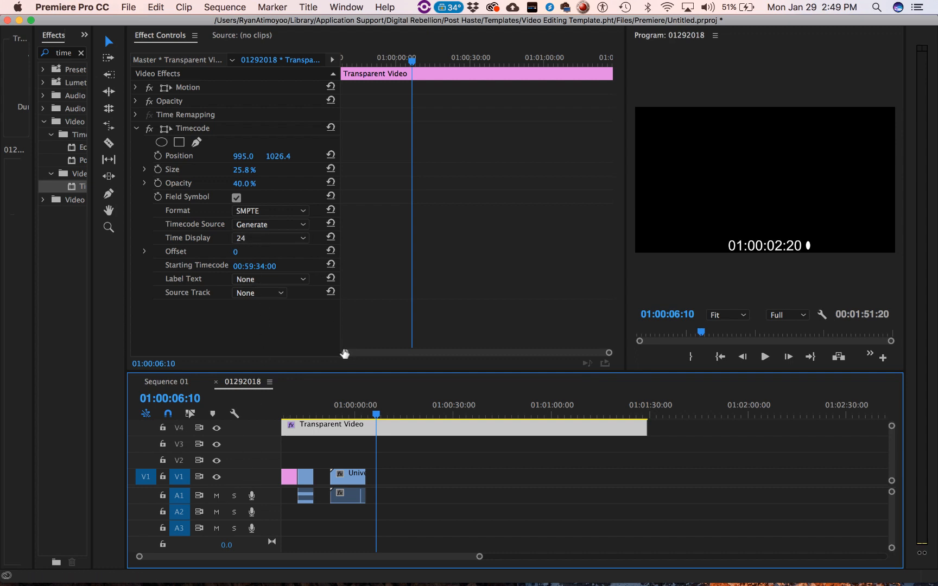
mouse_move(341, 408)
mouse_down()
mouse_move(265, 411)
mouse_move(462, 434)
mouse_move(617, 436)
mouse_move(298, 424)
mouse_move(361, 437)
mouse_move(301, 429)
mouse_move(378, 422)
mouse_up()
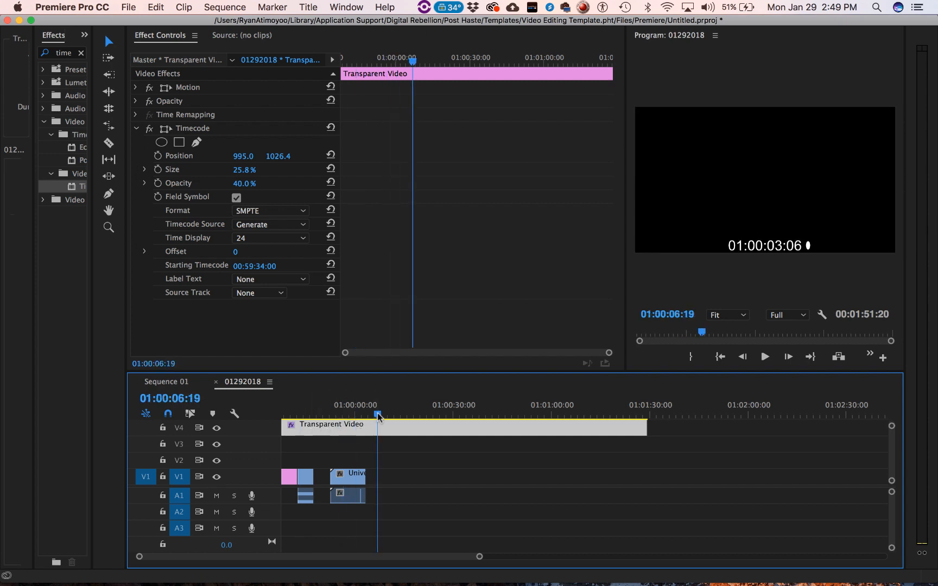
- Create a new title at 1920 × 1080, 24.00 fps and square pixels, keeping the suggested name
click(129, 7)
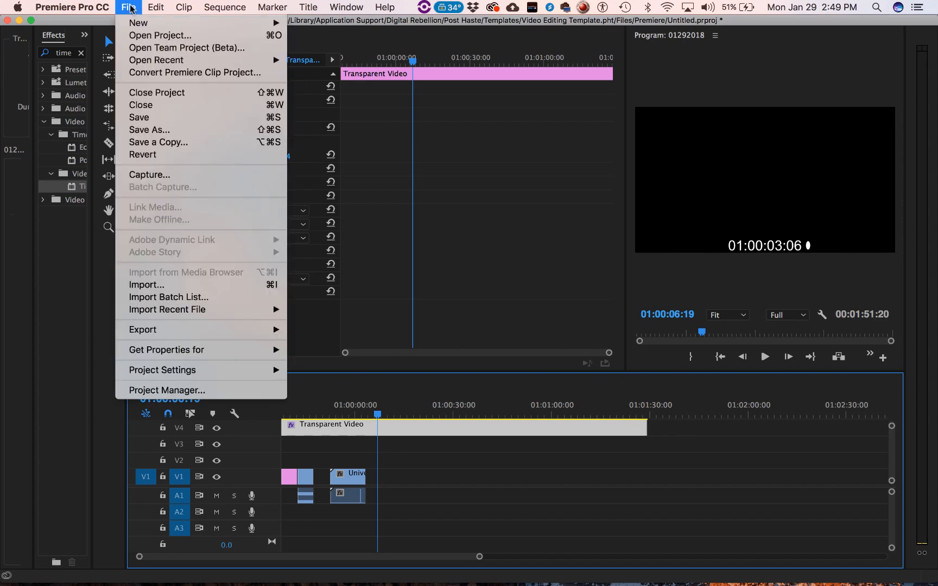
mouse_move(134, 23)
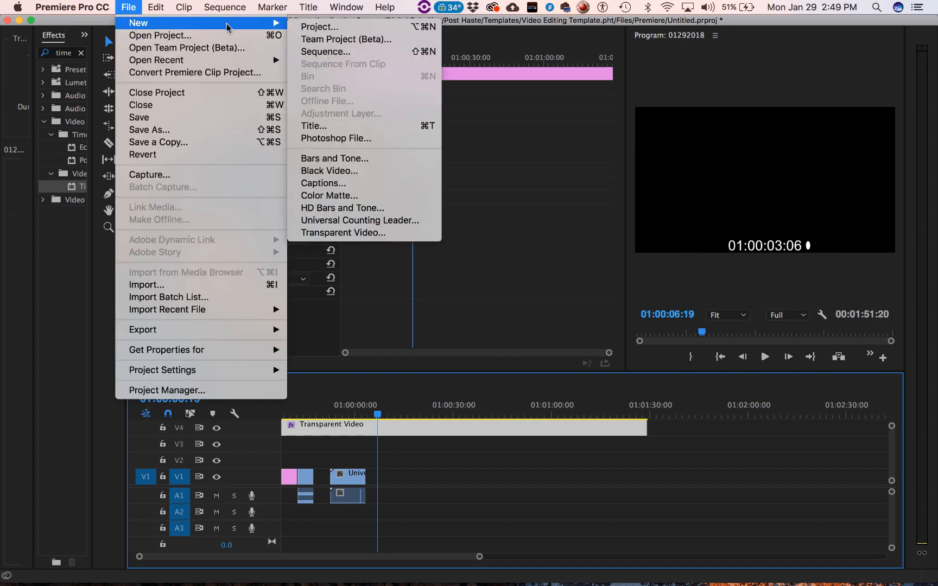
click(316, 123)
click(544, 363)
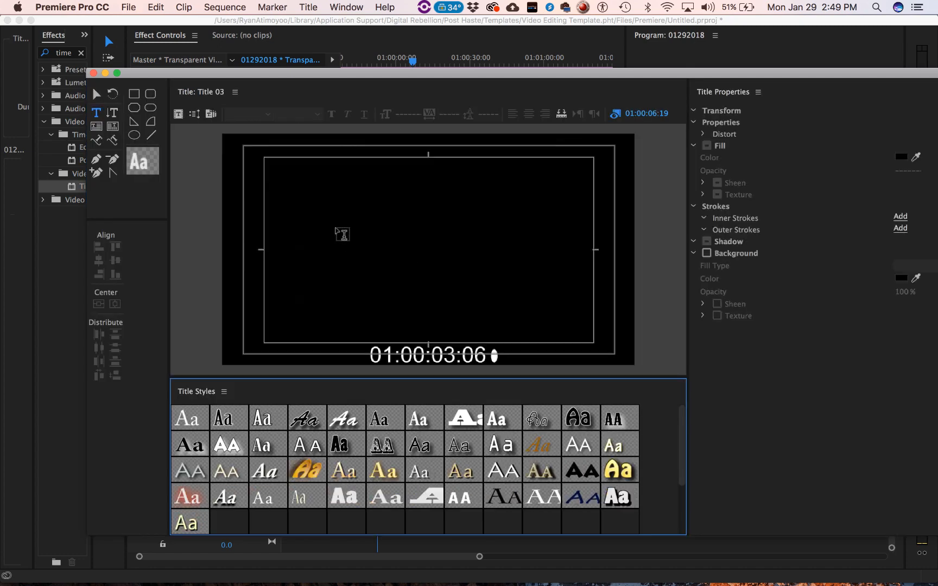
- Turn on the title's solid black background and add the placeholder text "fsgsgsfgsfgfdsgfds" near the middle of the frame
click(335, 212)
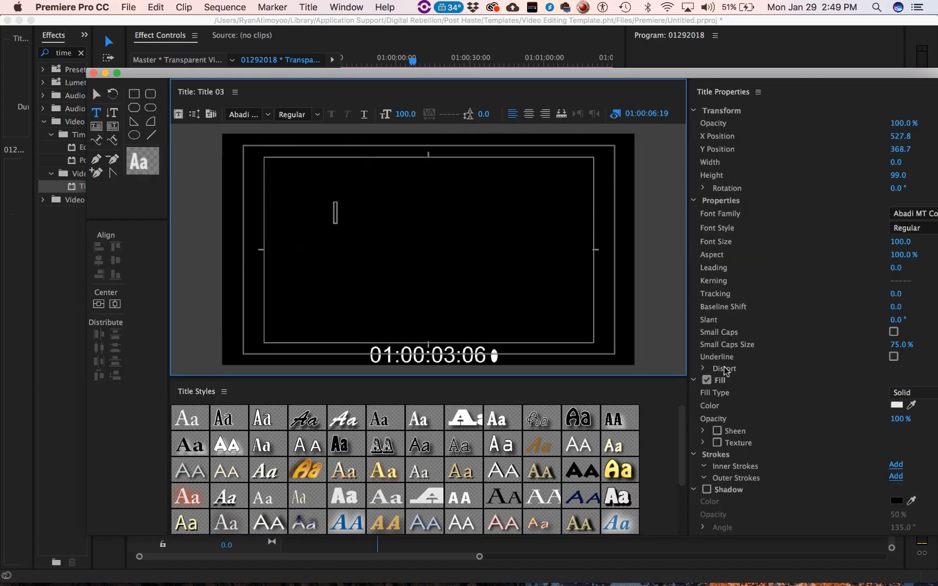
click(694, 200)
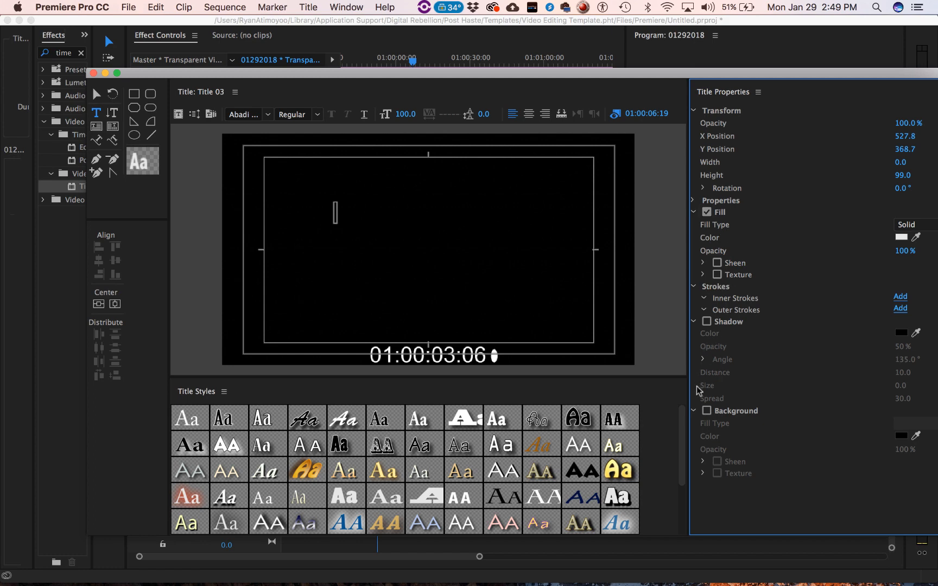
click(707, 413)
click(335, 249)
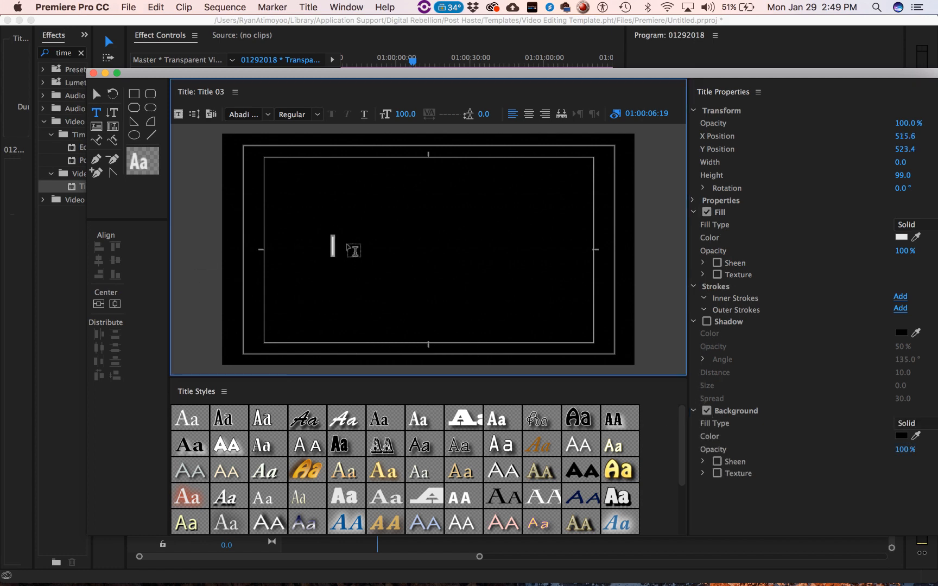
text(fsgsgsfgsfgfdsgfds)
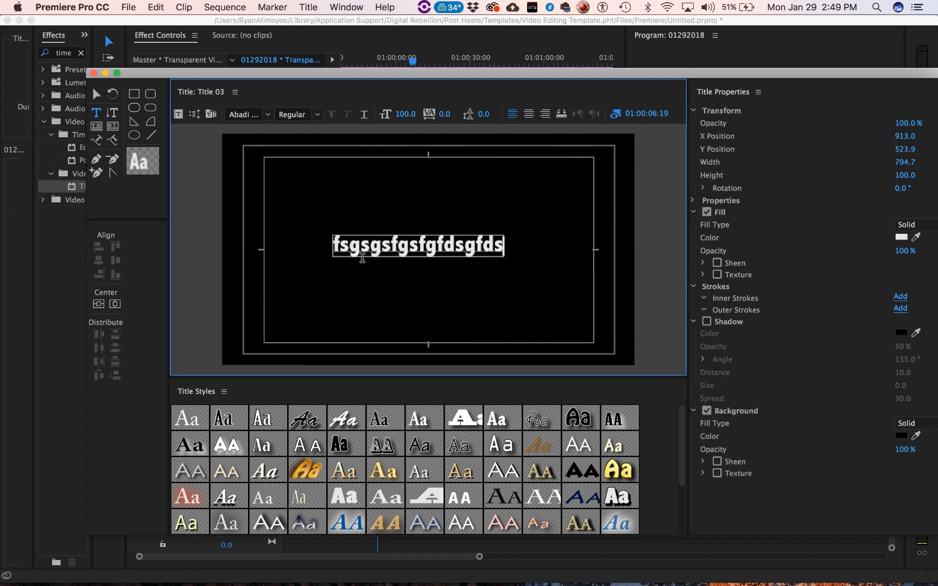
- Make the title a Roll that starts and ends off screen, and close the title editor
click(194, 114)
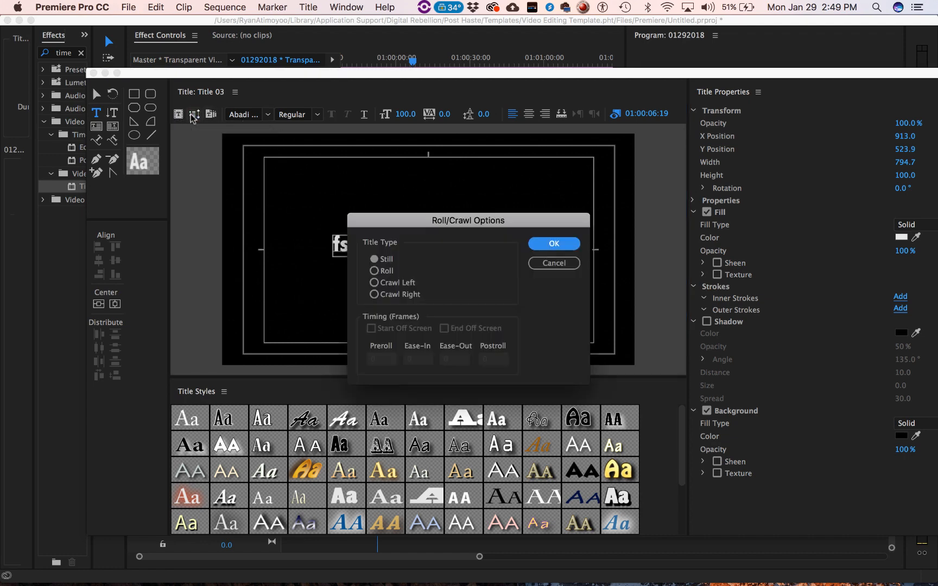
click(388, 273)
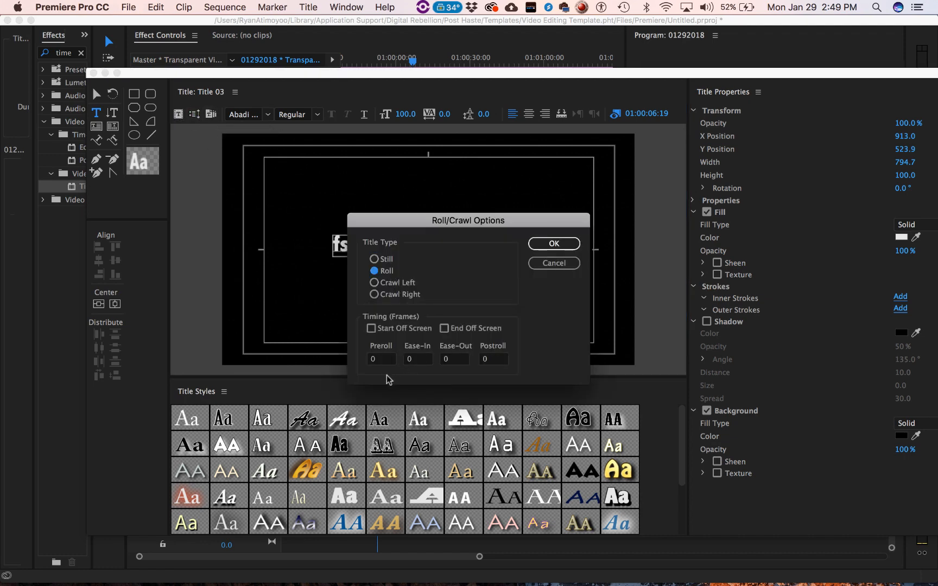
click(372, 329)
click(444, 330)
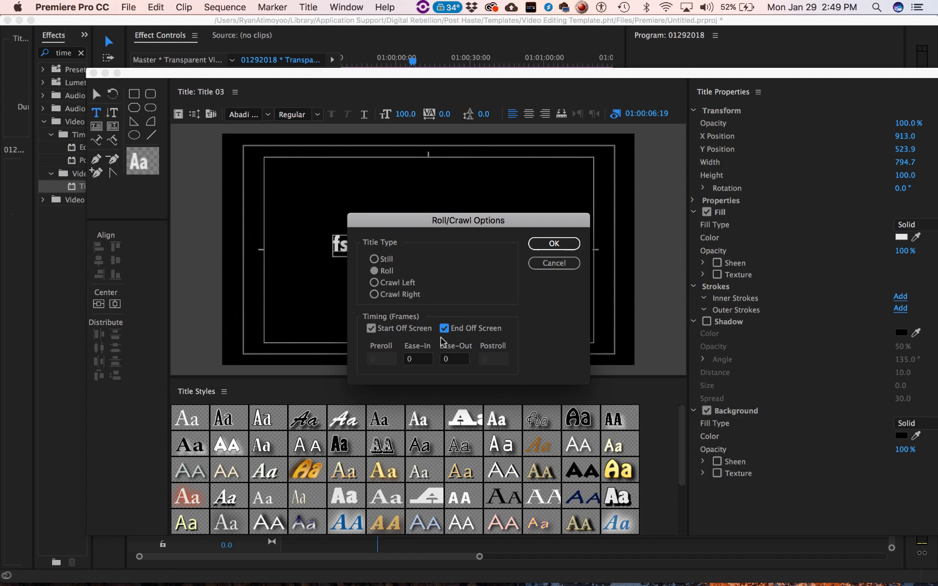
click(416, 360)
click(538, 248)
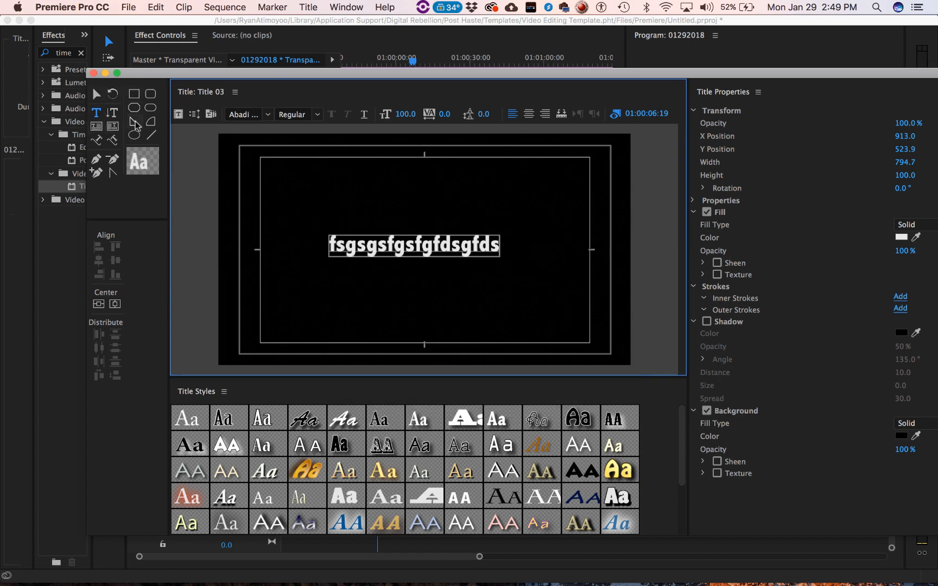
click(93, 73)
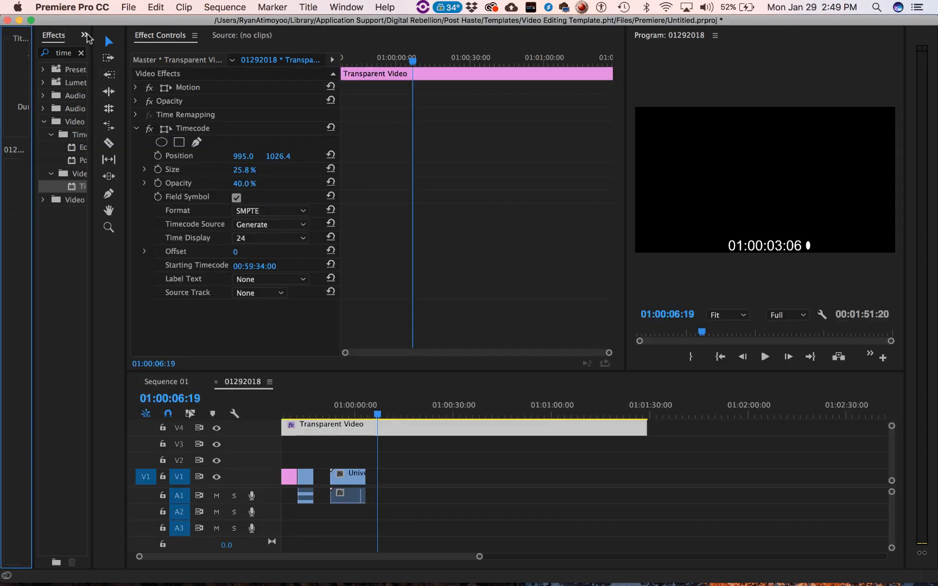
- Place Title 03 from the project items on V1 near the end of the Transparent Video clip, with the playhead at 01:01:23:04
click(84, 34)
click(96, 66)
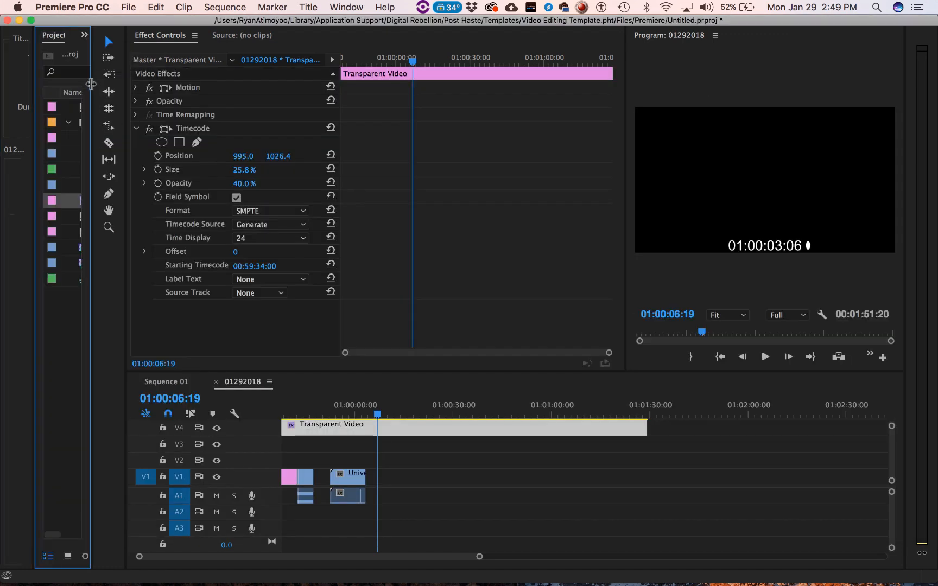
drag(87, 204, 737, 450)
click(731, 406)
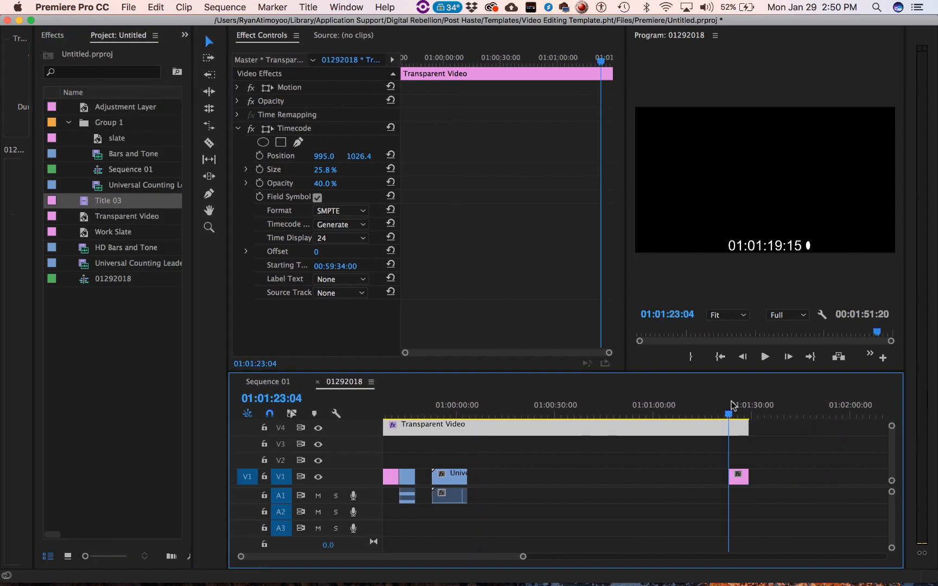
- Preview the rolling title, extending the start of Title 03 on V1 back to about 01:01:04 to compare the roll speed
key(space)
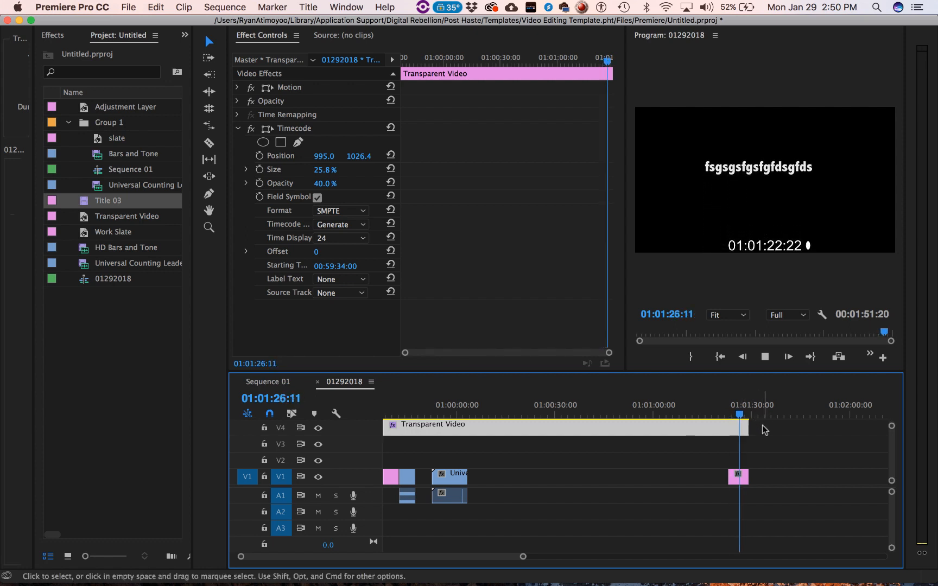
click(737, 478)
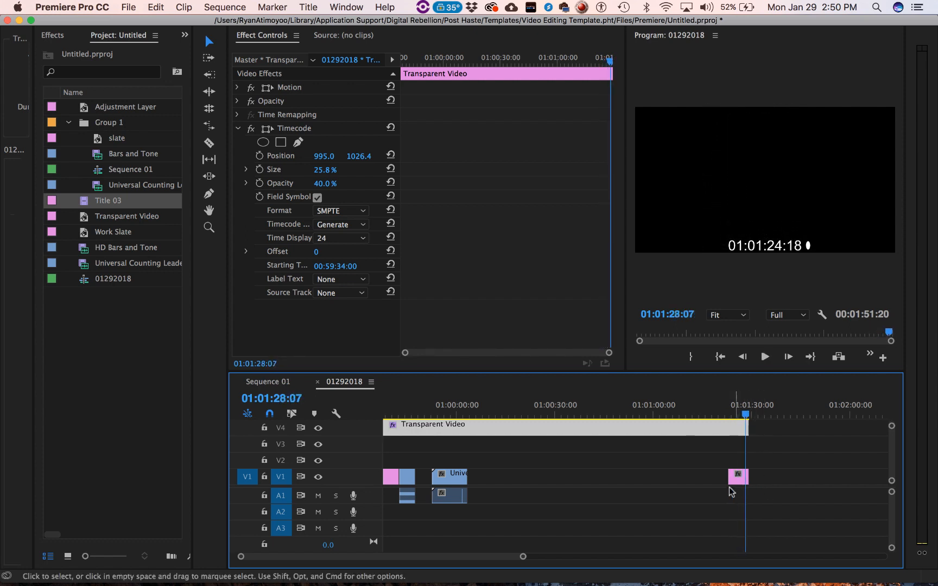
drag(727, 478, 665, 479)
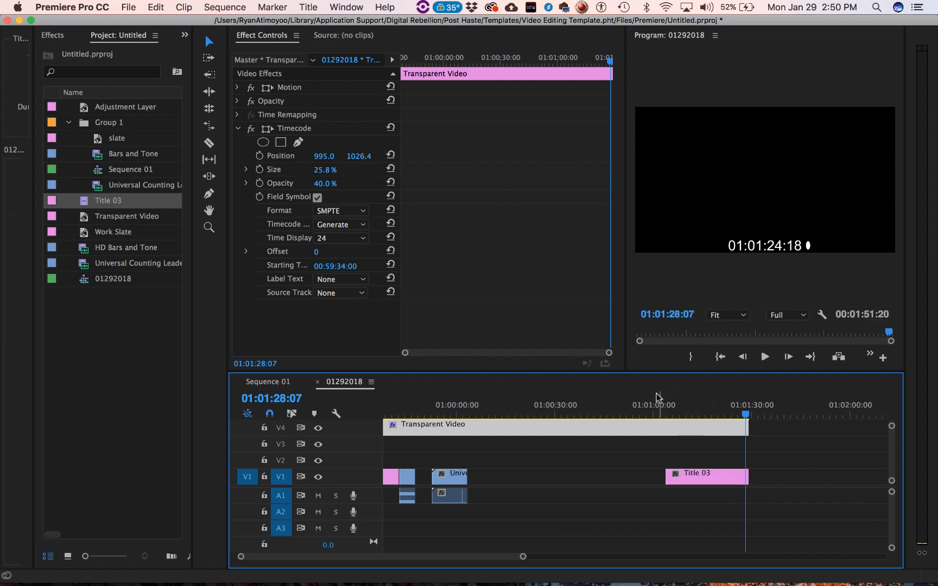
click(656, 411)
key(space)
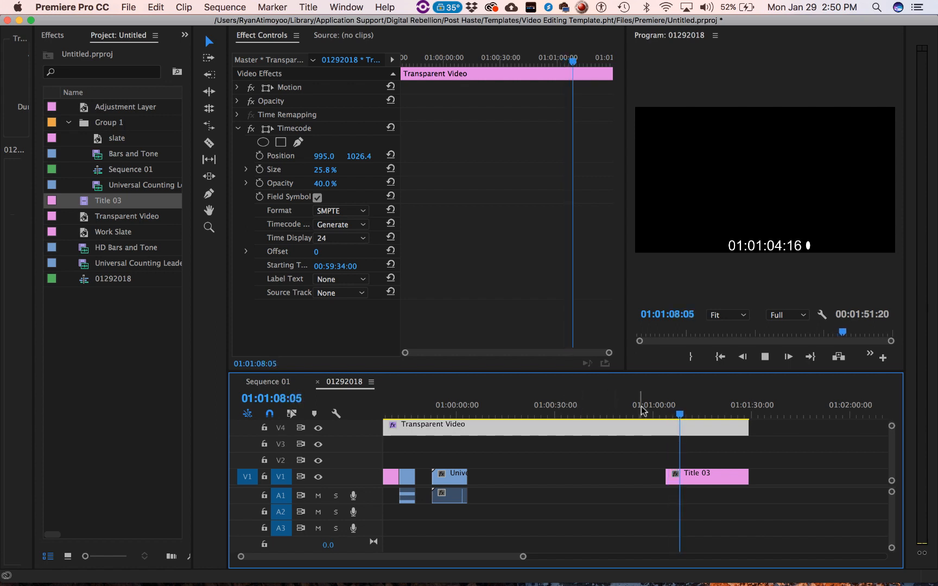
drag(684, 417, 729, 425)
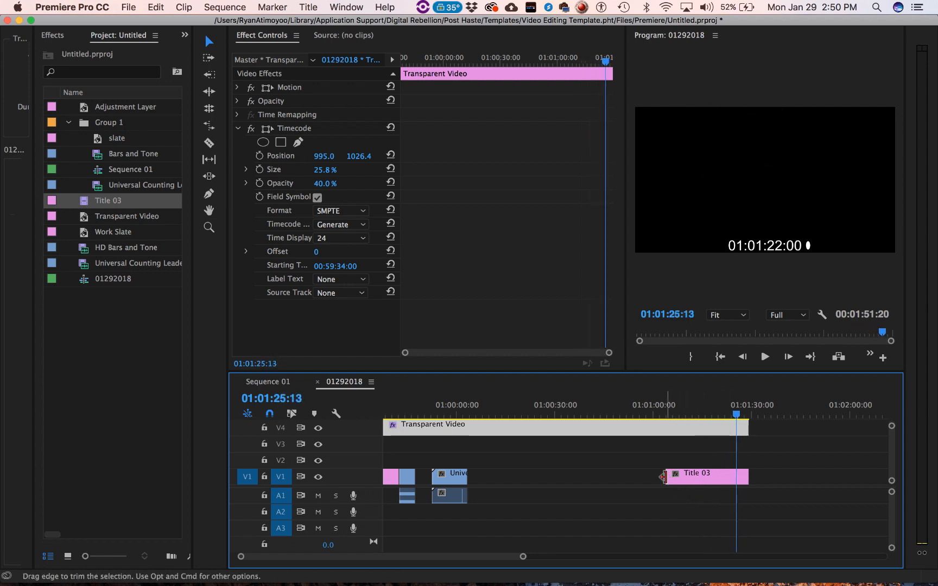
- Trim the start of Title 03 on V1 forward to about 01:01:22 and move the playhead to 01:01:22:19
drag(667, 477, 727, 477)
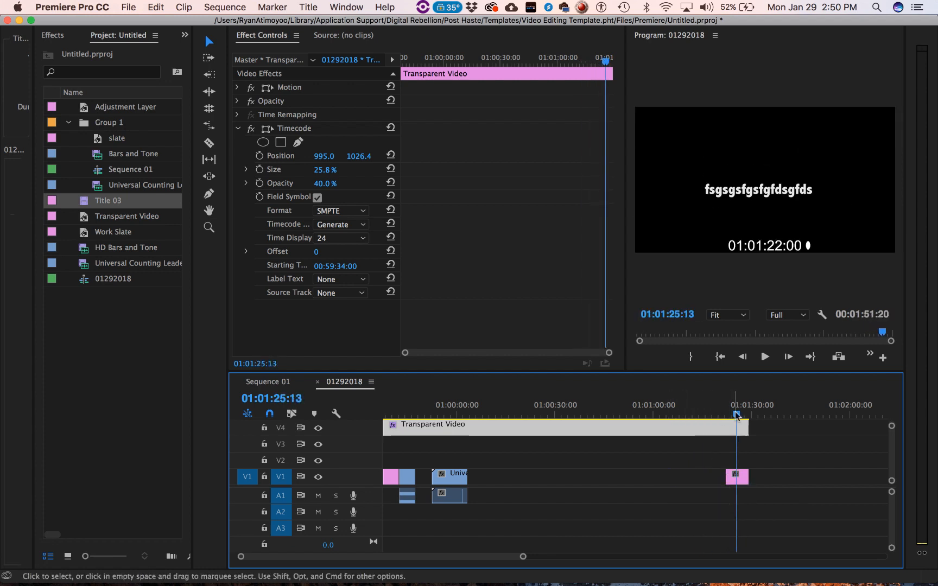
drag(737, 413, 729, 415)
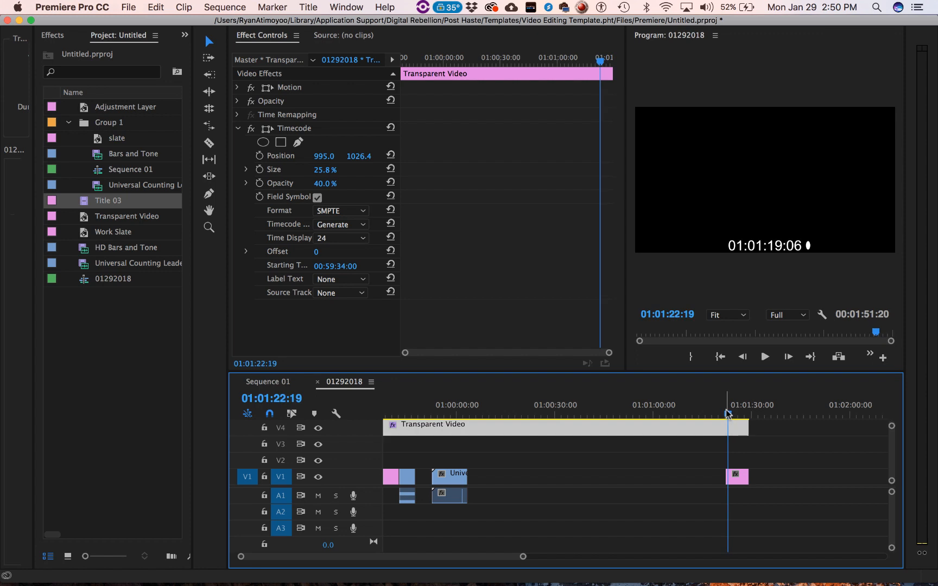